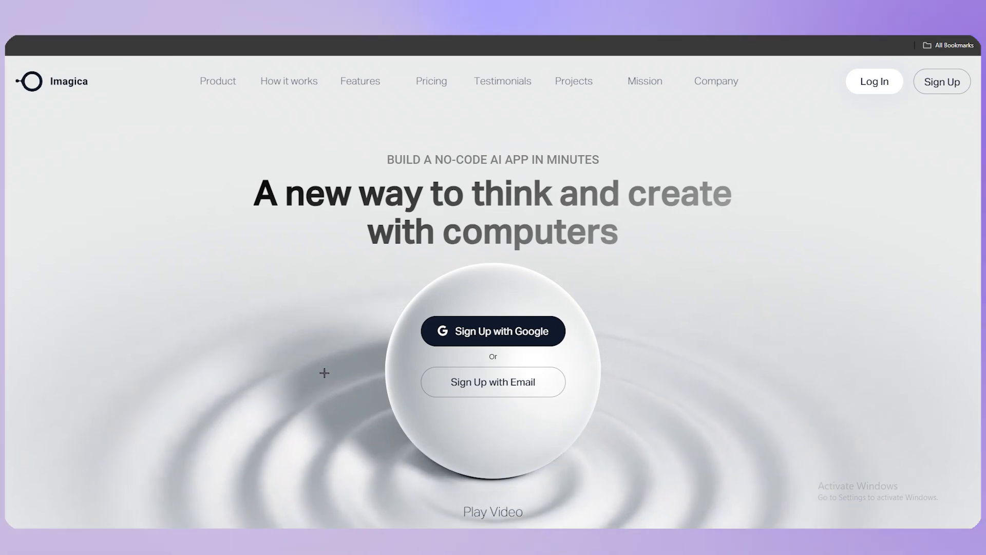
Step: Examine the Imagica landing page, including the product video, the how-it-works section and the list of app-building features
scroll(465, 331, down, 10)
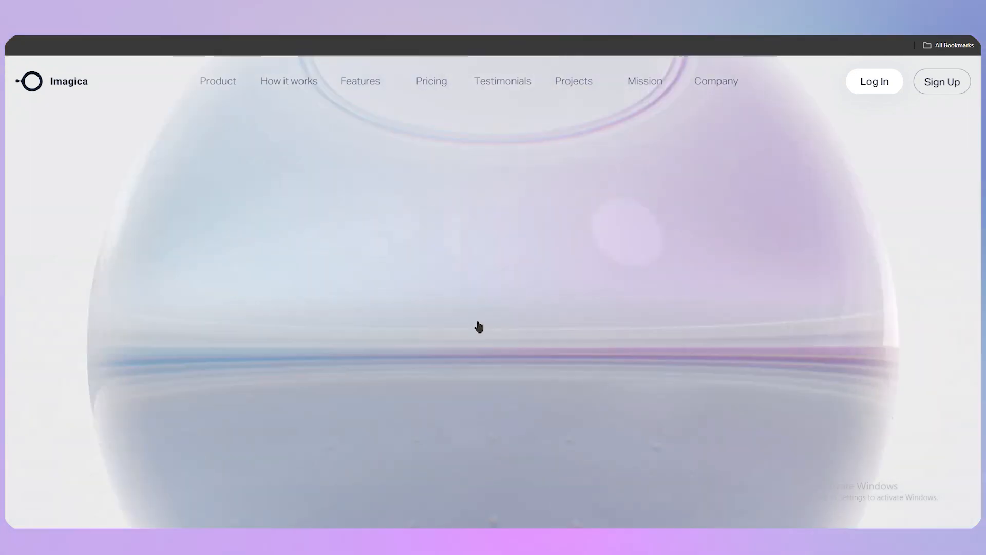
scroll(471, 355, down, 5)
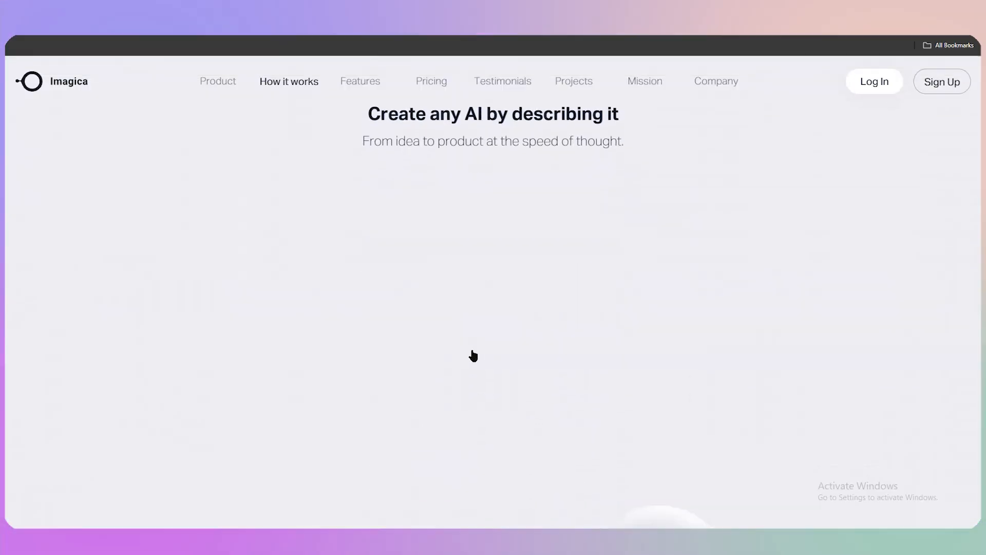
scroll(472, 352, up, 9)
scroll(451, 366, down, 5)
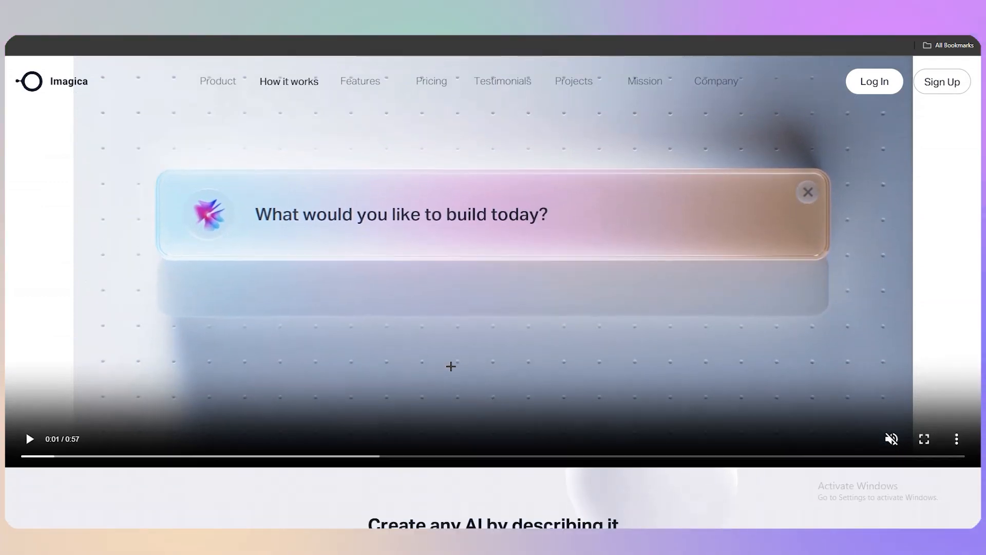
scroll(471, 355, down, 5)
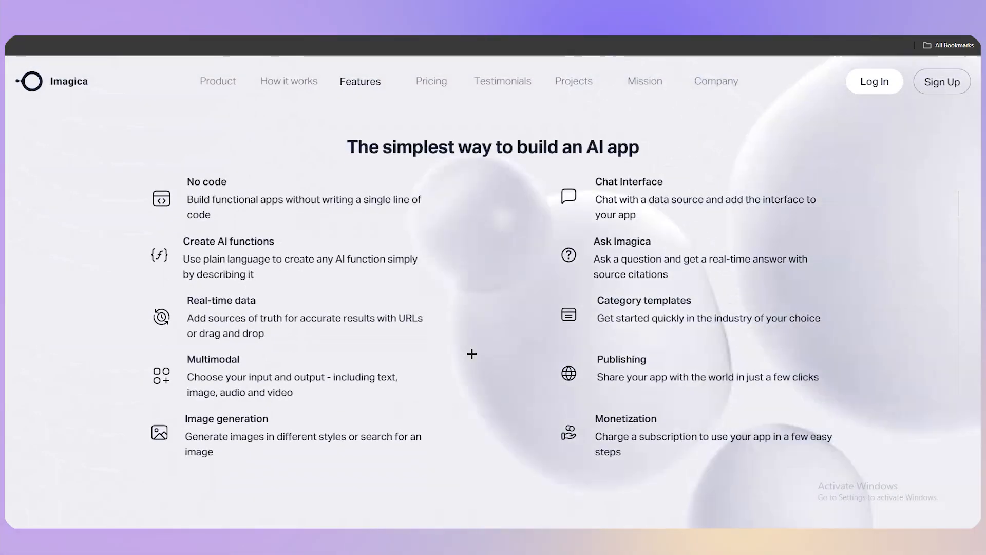
scroll(472, 354, up, 5)
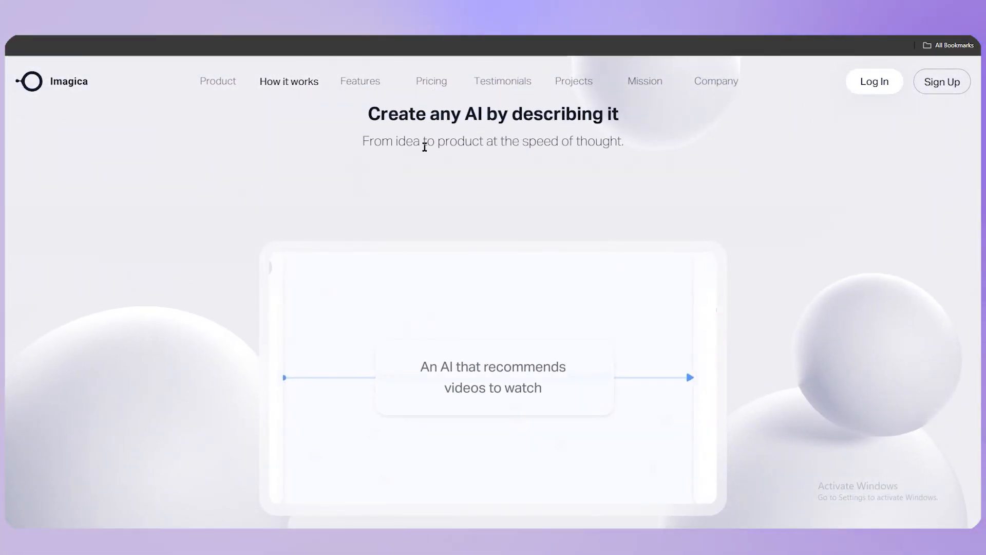
scroll(463, 411, down, 5)
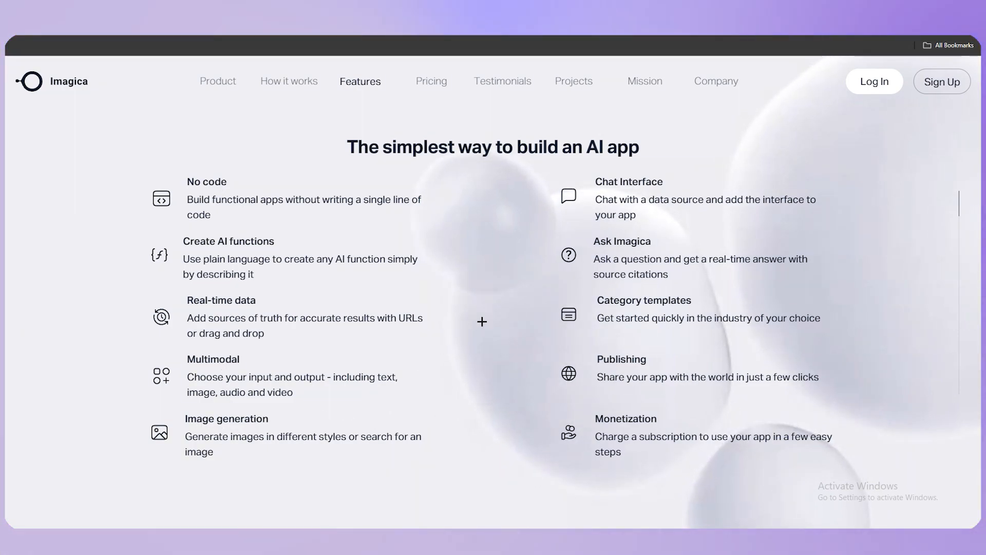
scroll(719, 380, down, 5)
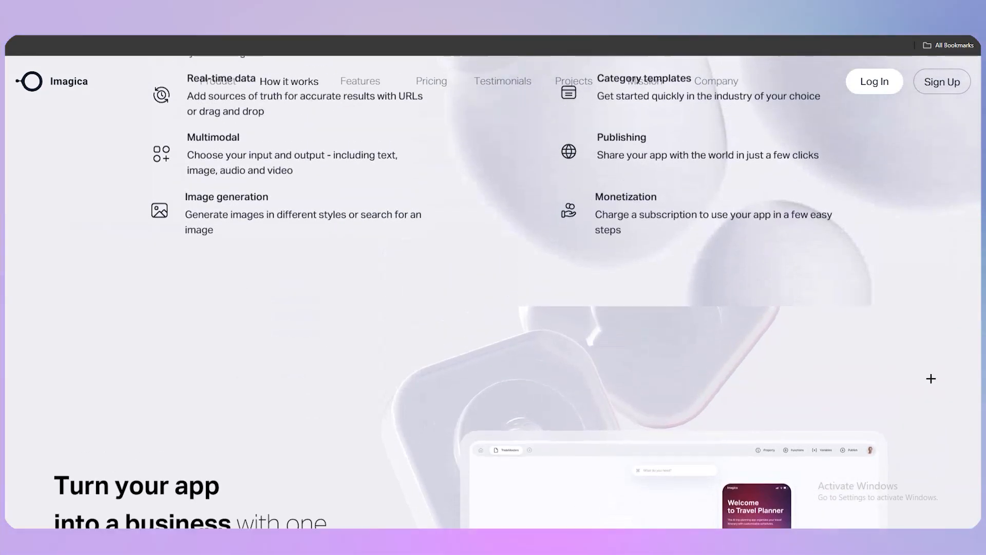
scroll(931, 378, up, 15)
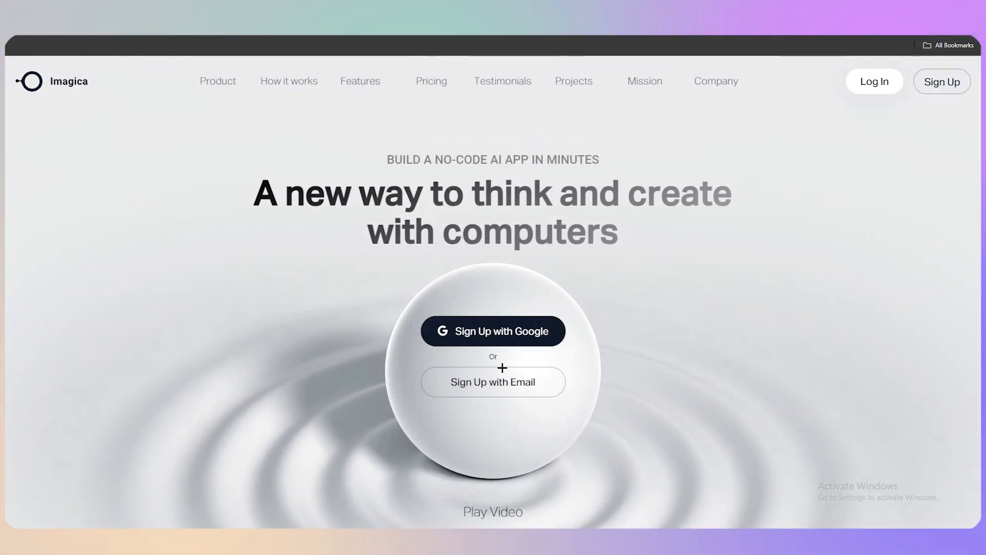
Step: Sign up to Imagica with the Google account and approve sharing its details
click(494, 332)
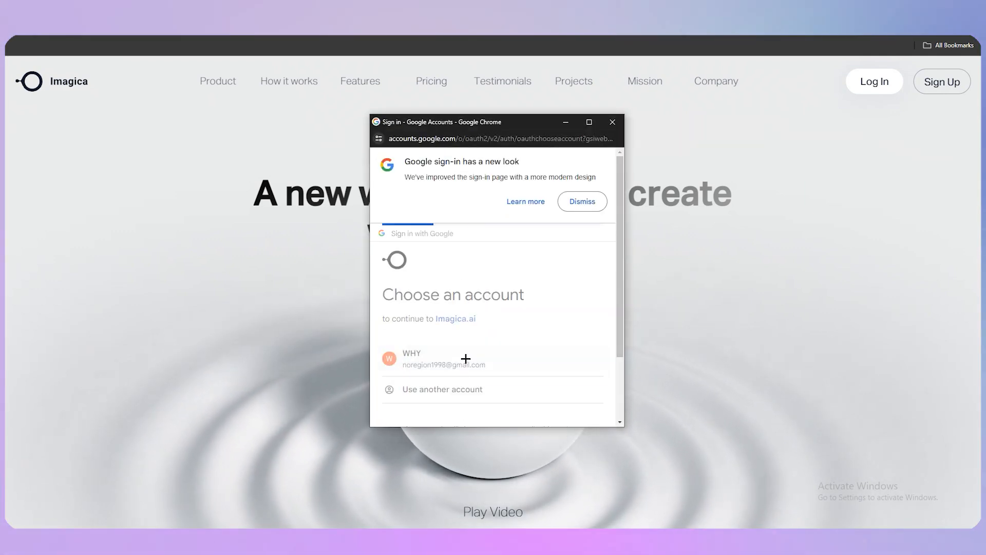
scroll(560, 380, down, 1)
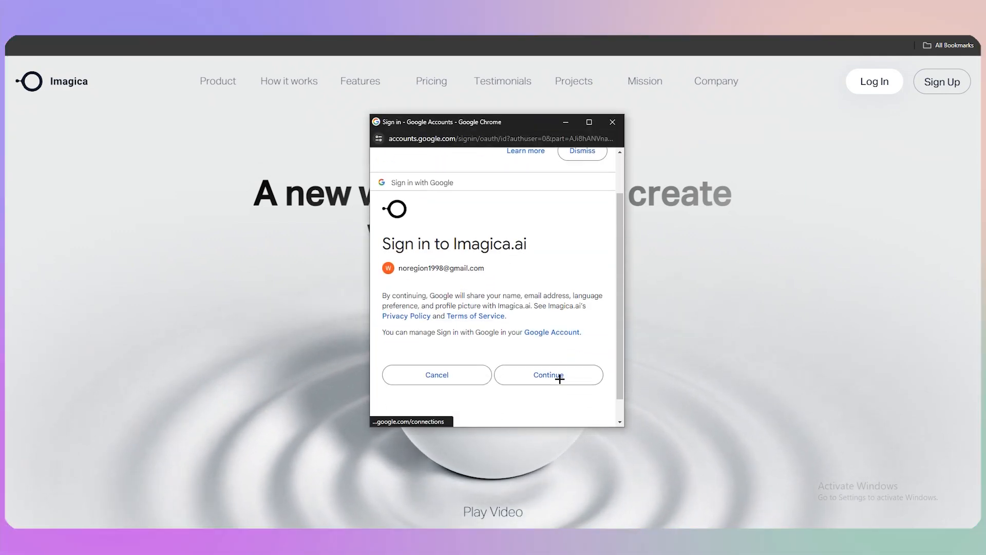
click(559, 375)
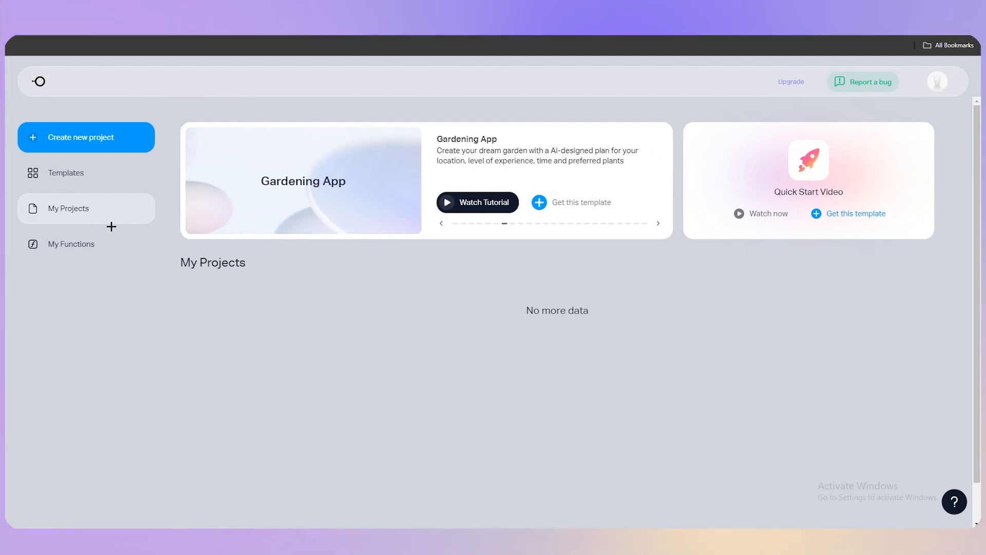
Step: Examine the gallery of available app templates and the My Functions section of the dashboard
click(88, 178)
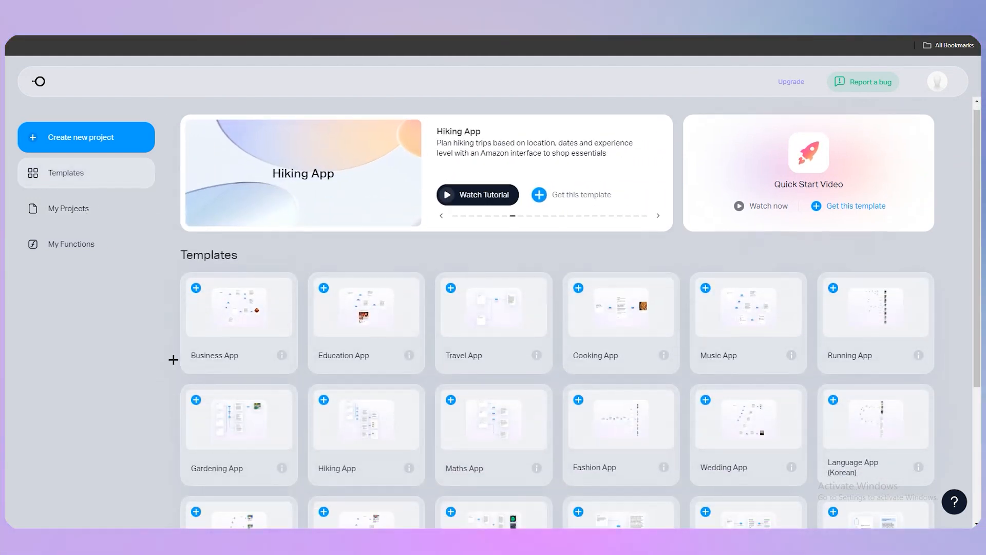
scroll(542, 271, down, 2)
scroll(979, 226, down, 1)
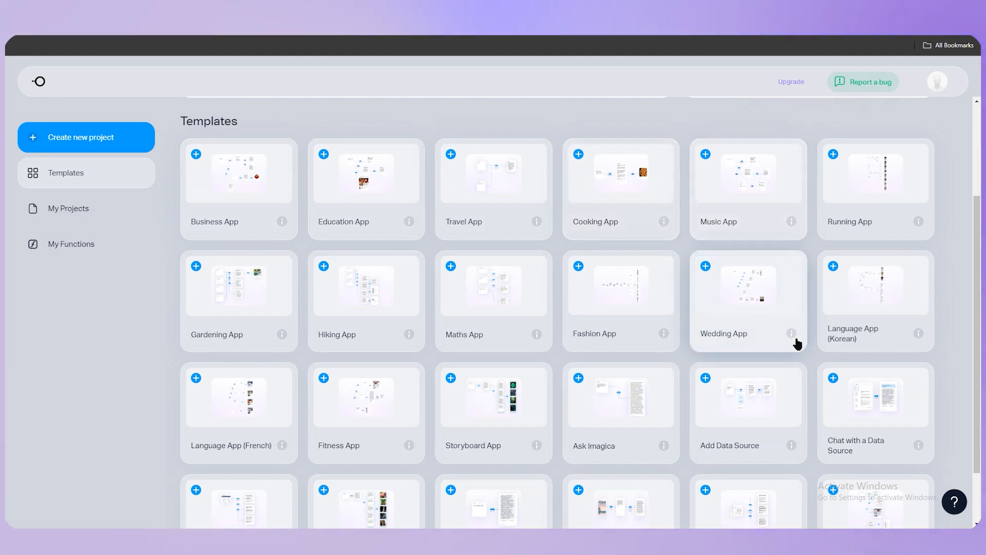
scroll(672, 423, down, 2)
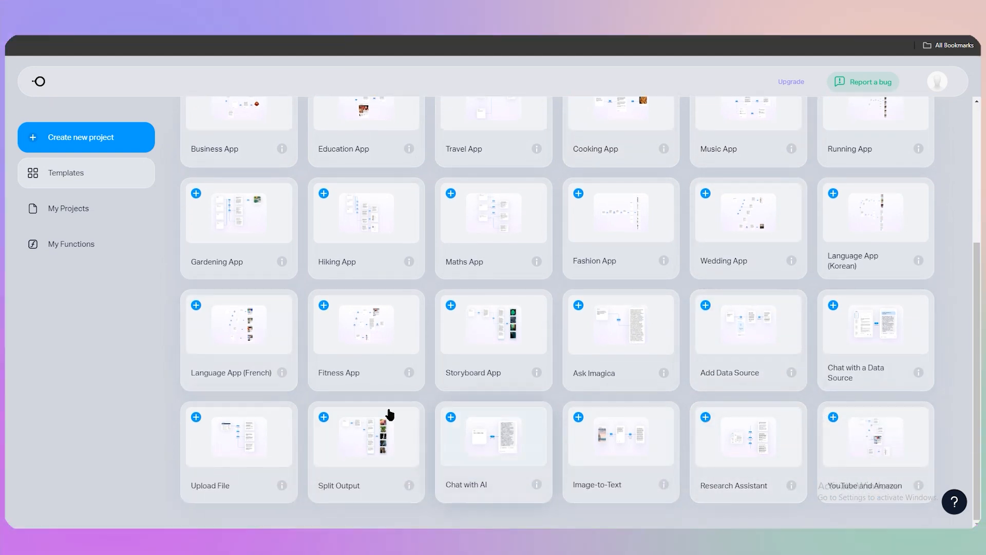
scroll(240, 348, up, 4)
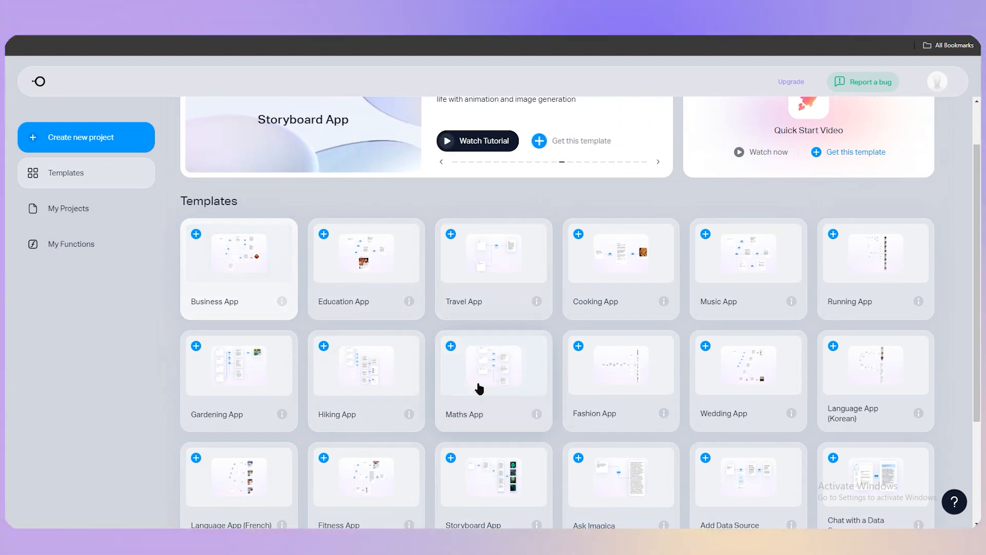
scroll(384, 333, up, 2)
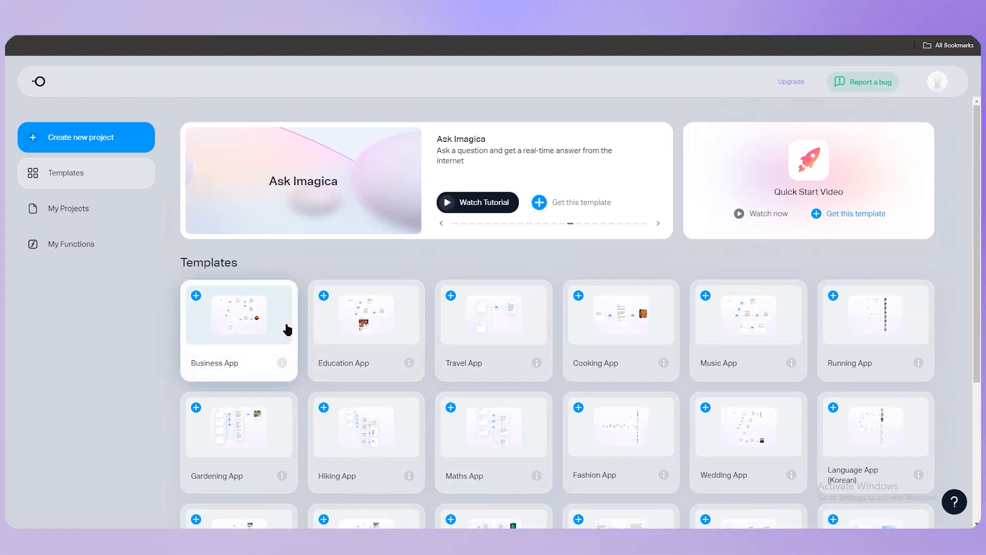
click(86, 247)
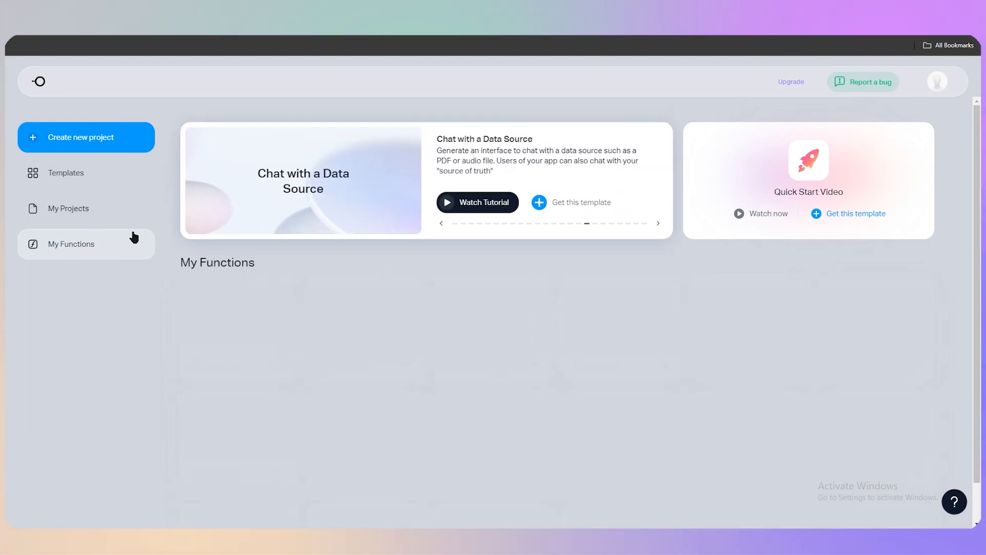
click(80, 176)
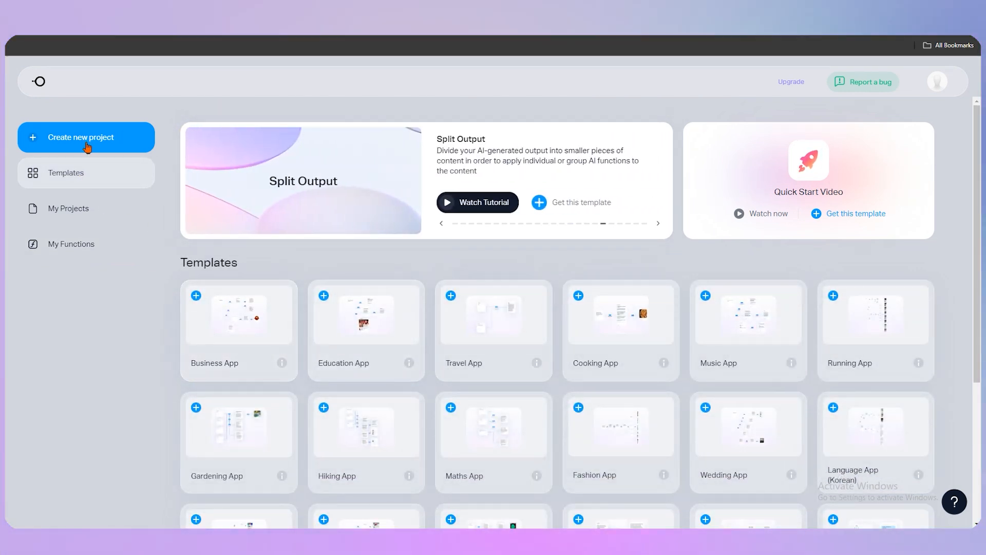
Step: Create a new project with Auto Imagica and submit the description "i want to create fitness application"
click(88, 148)
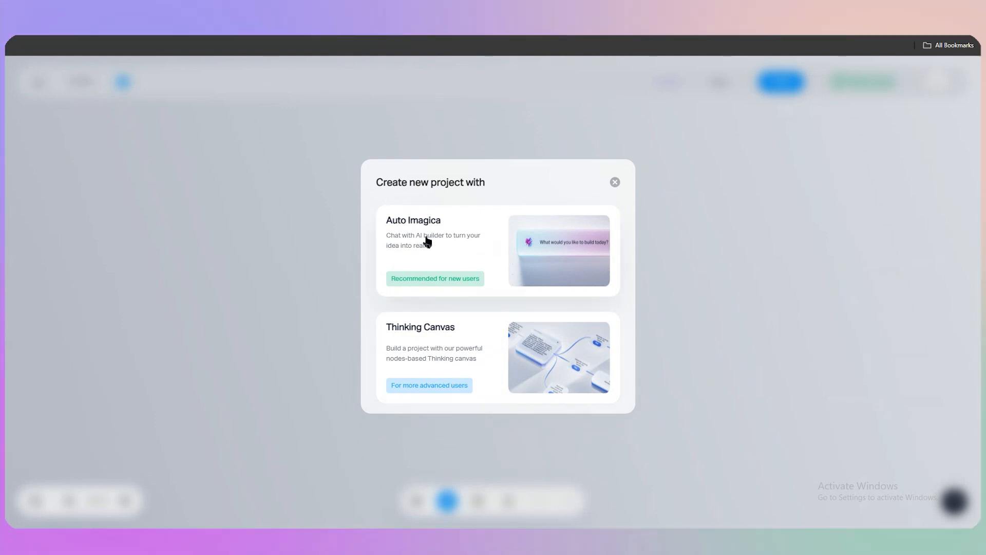
click(529, 282)
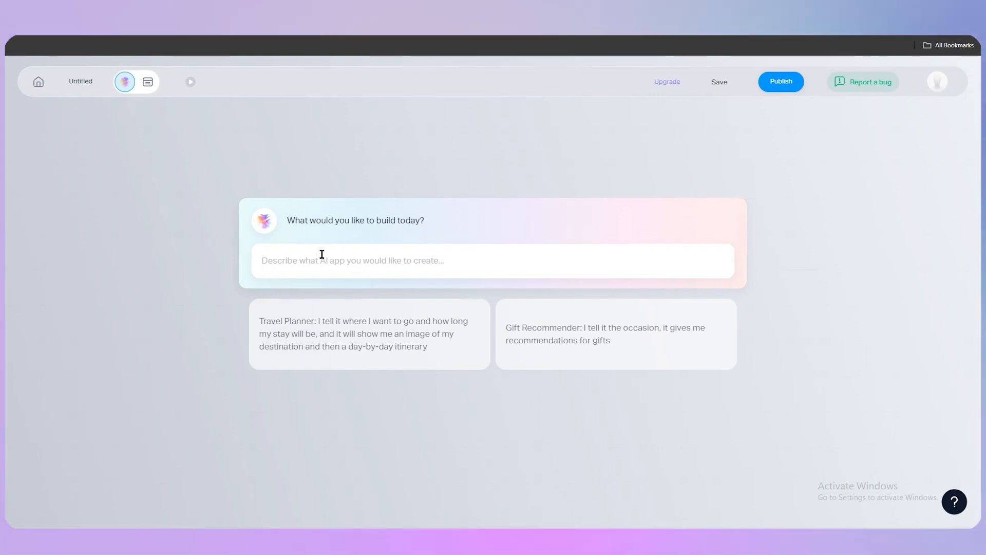
text(i want)
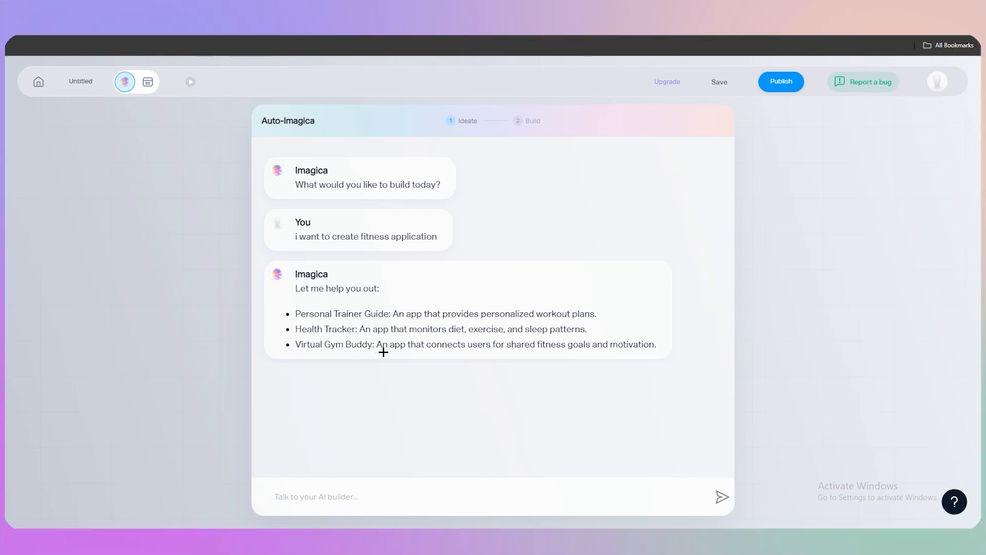
Step: Choose the Personal Trainer Guide idea by replying "lets go with the first option" to the AI builder
drag(296, 315, 598, 313)
click(548, 313)
right_click(544, 312)
click(314, 319)
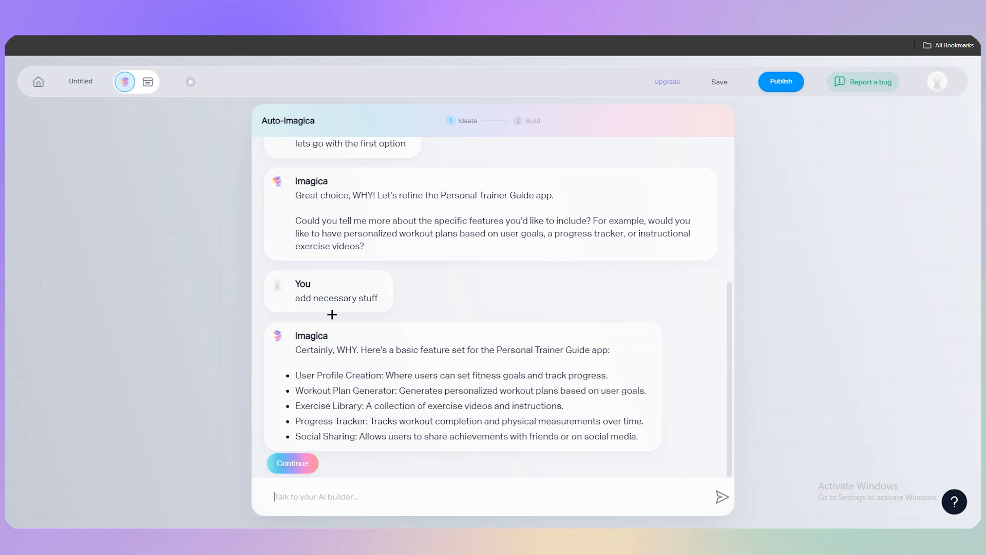
Step: Answer the feature question with "add necessary stuff" and review the feature set proposed for the Personal Trainer Guide app
scroll(332, 315, up, 1)
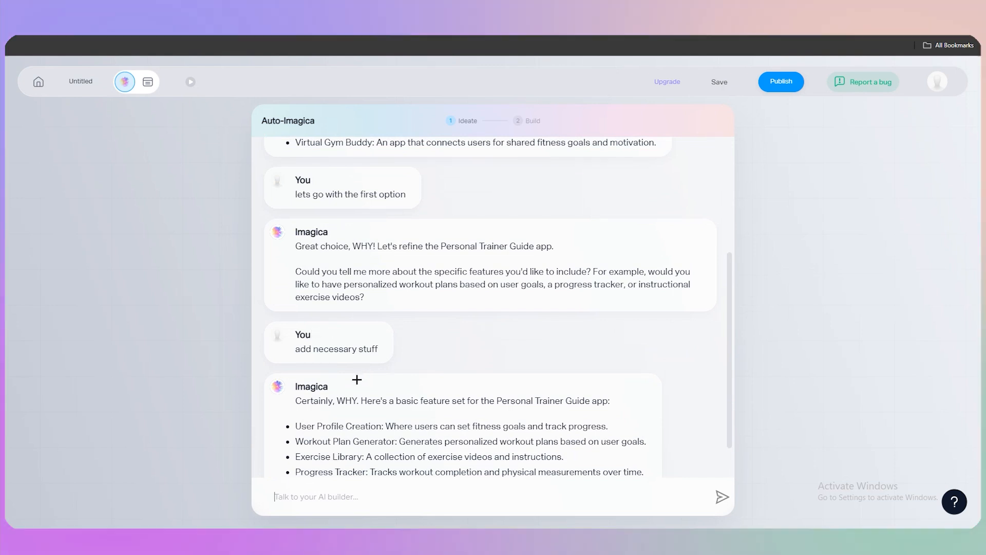
scroll(350, 383, down, 1)
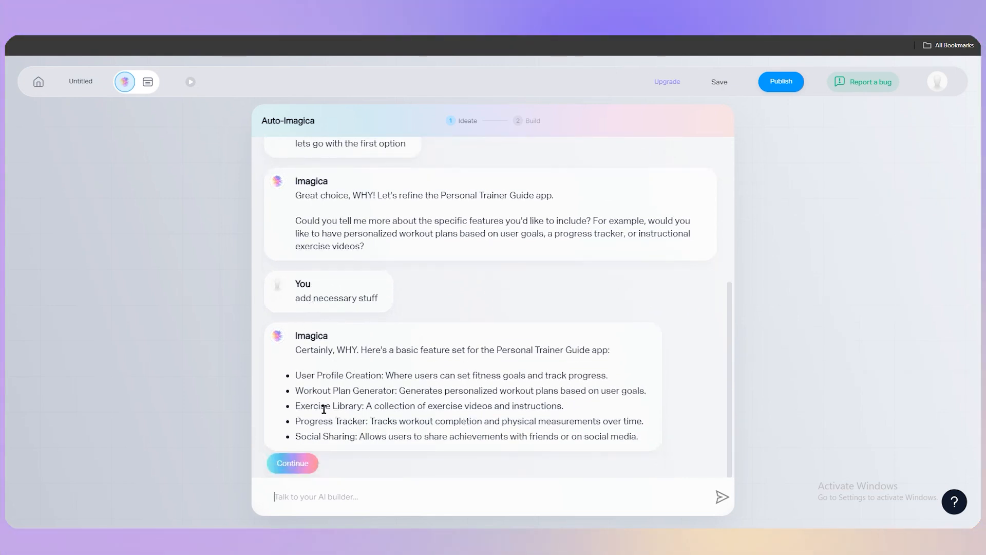
scroll(418, 377, up, 2)
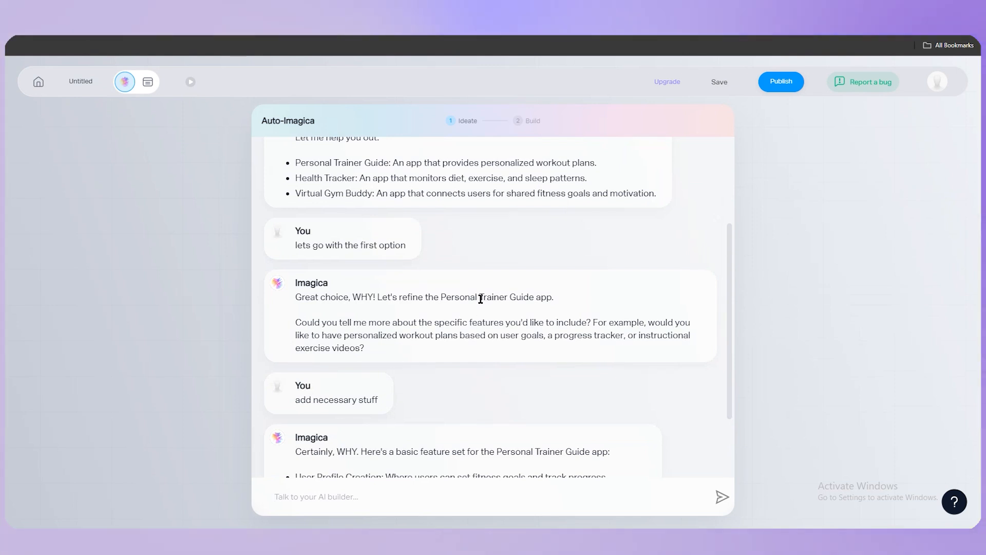
scroll(447, 372, down, 2)
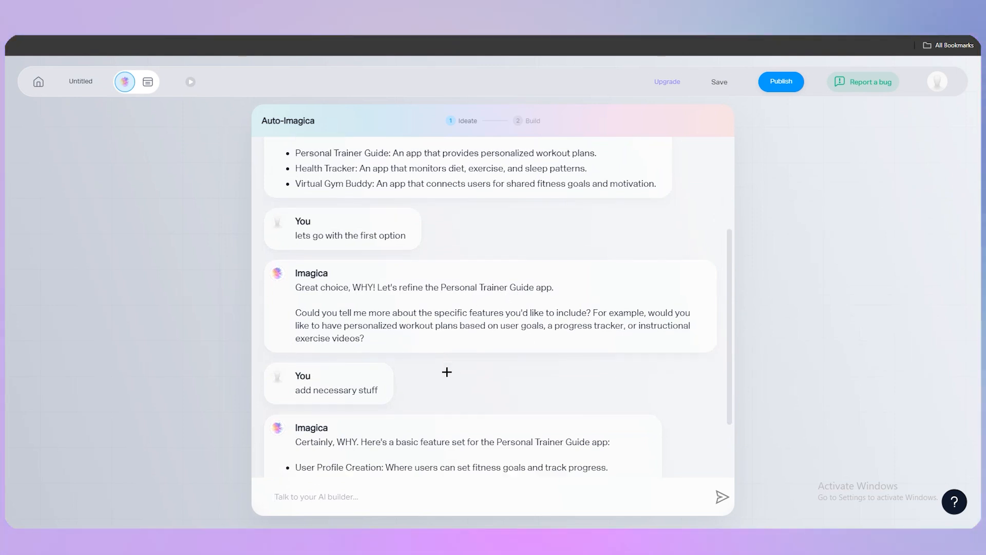
Step: Continue with the proposed features to check that they are supported, and have the builder make the app real
click(308, 464)
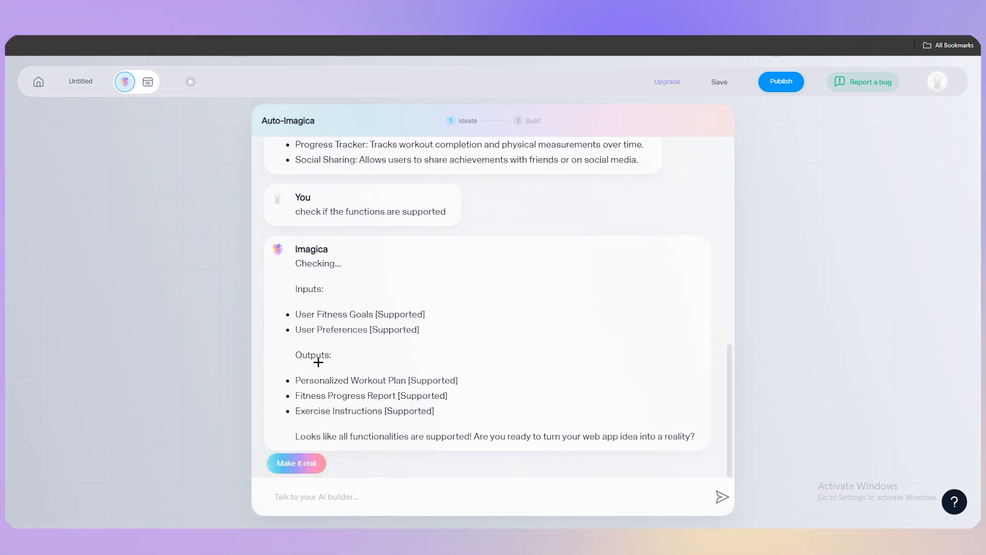
click(311, 464)
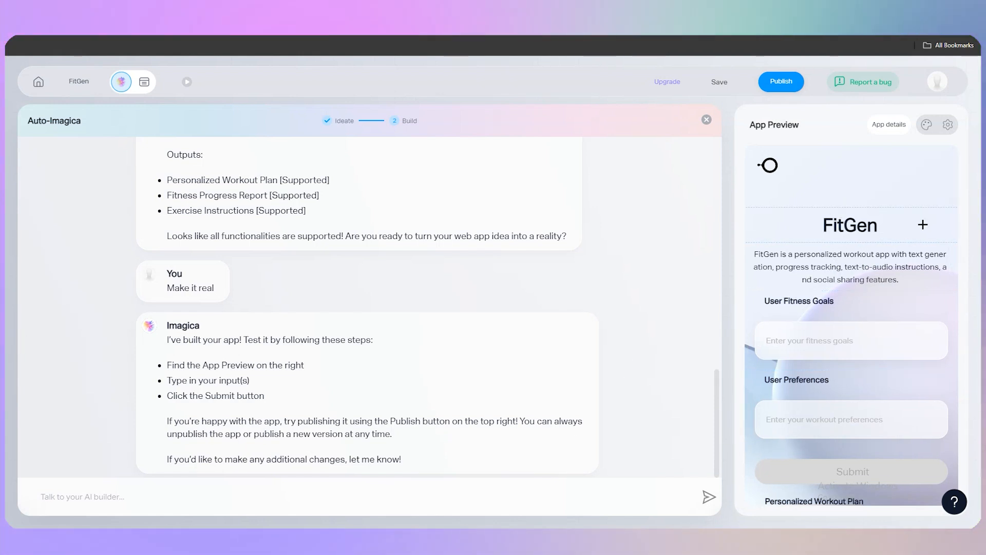
Step: Look over the generated FitGen app's preview and apply the dark design template to it
scroll(925, 232, down, 3)
scroll(762, 221, up, 2)
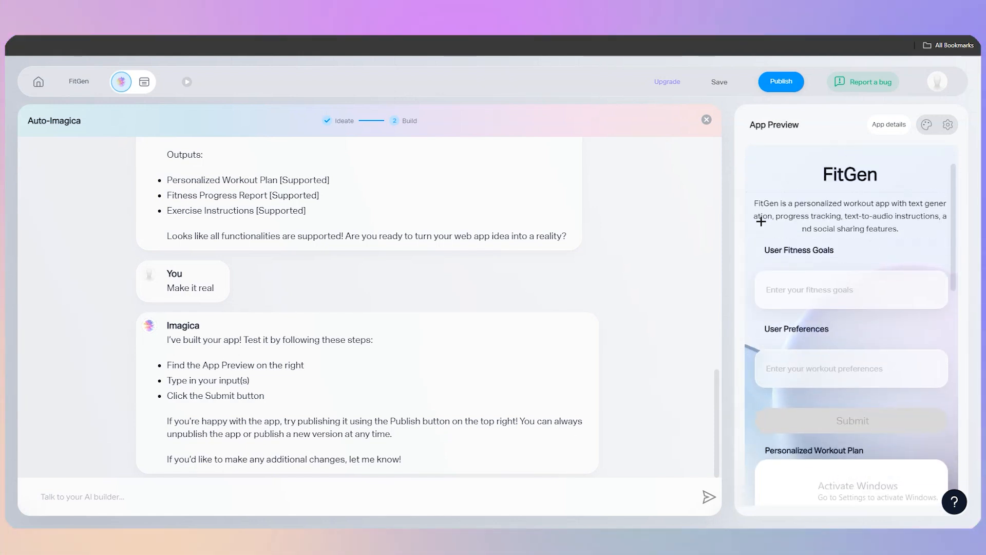
scroll(760, 293, down, 3)
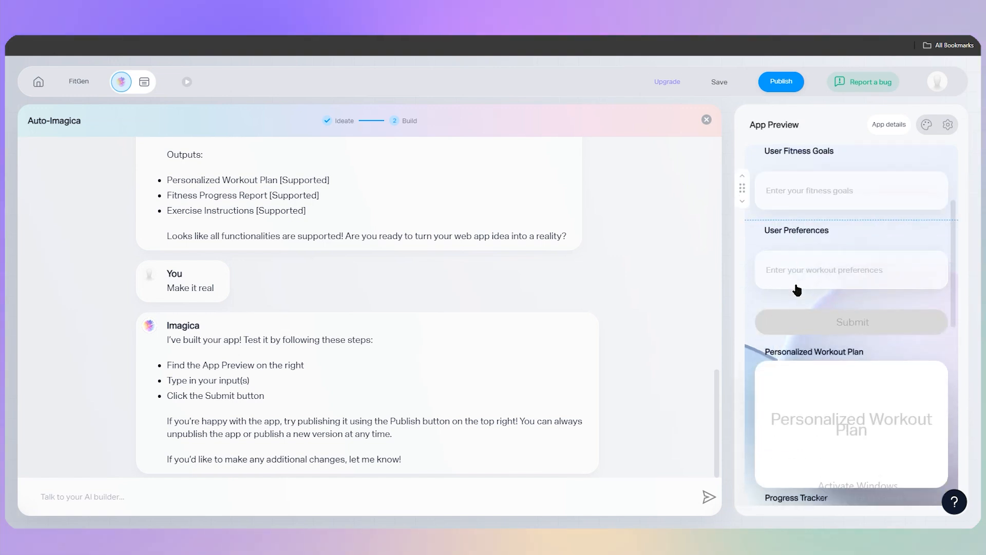
scroll(829, 322, up, 2)
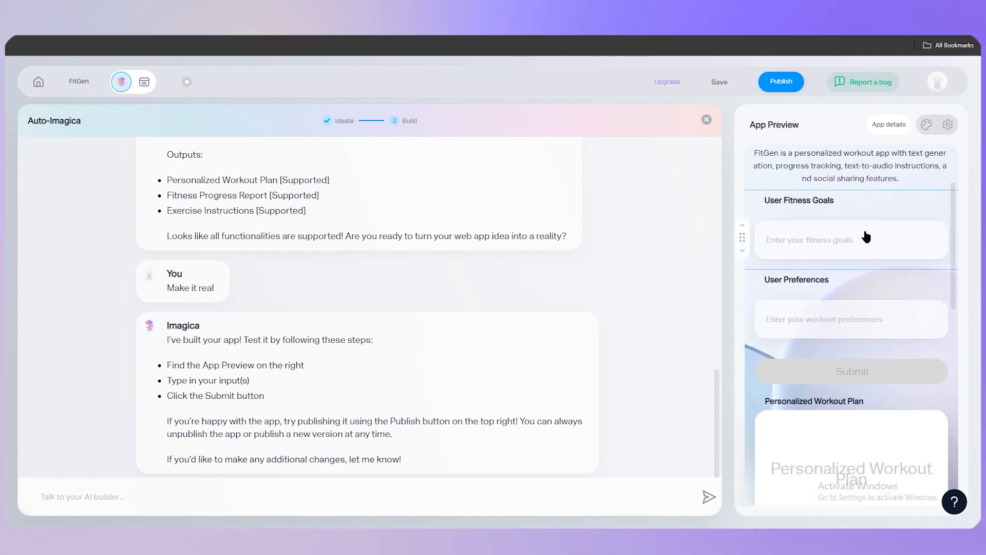
scroll(853, 338, up, 1)
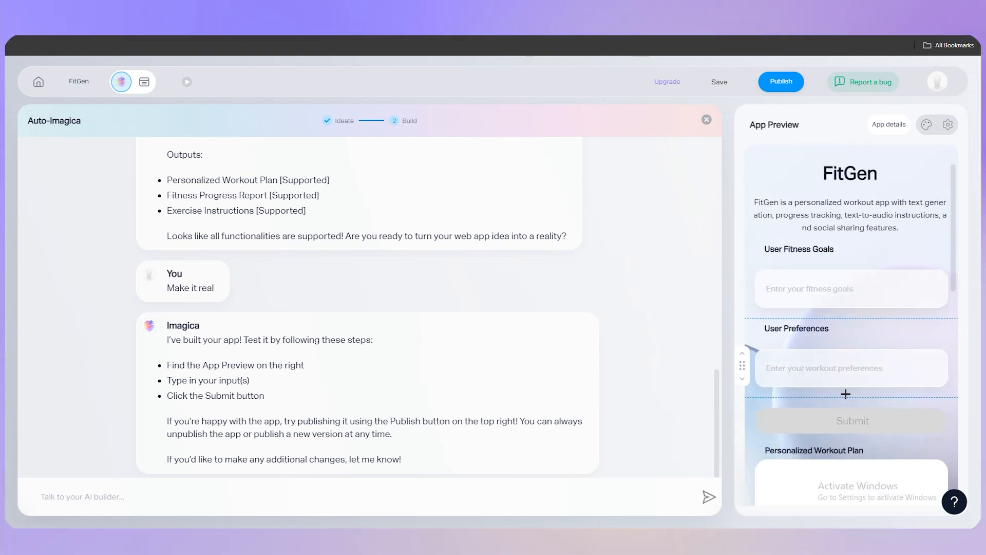
scroll(853, 338, down, 1)
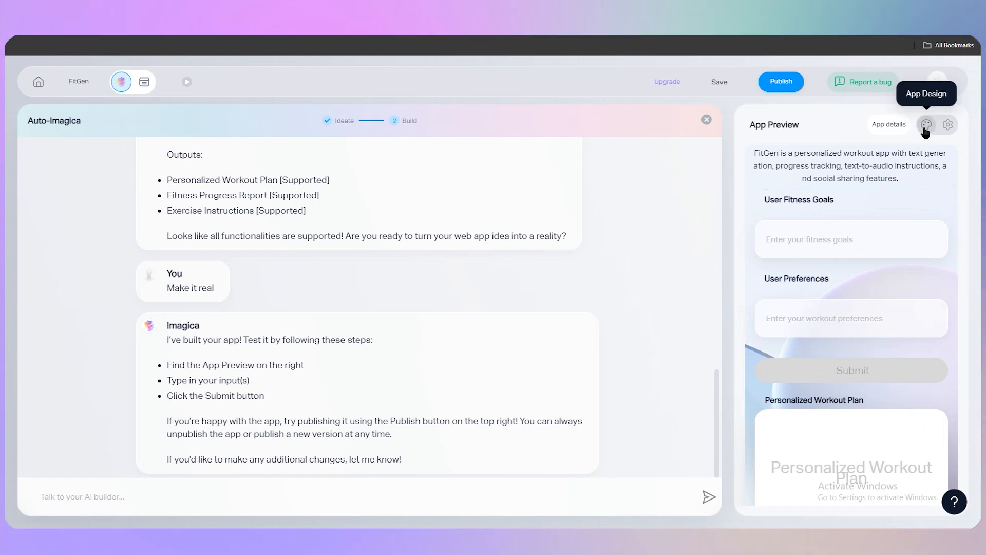
click(925, 128)
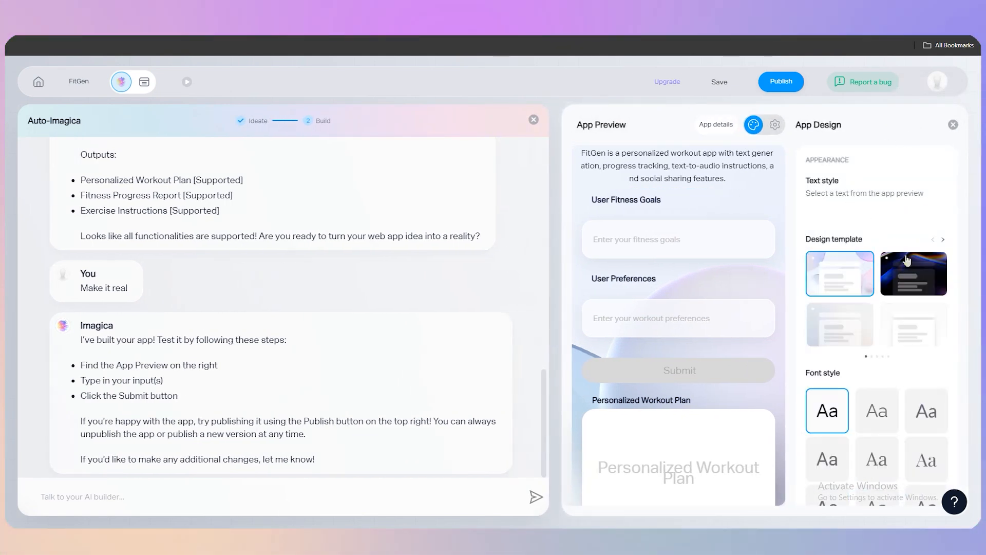
click(907, 280)
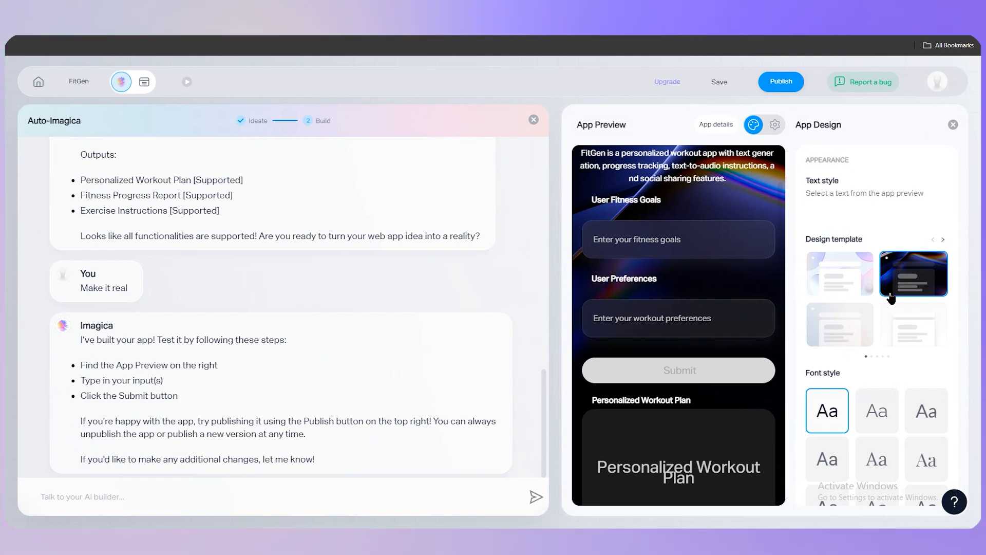
Step: Browse the design templates and font styles offered for the FitGen app
scroll(884, 283, down, 2)
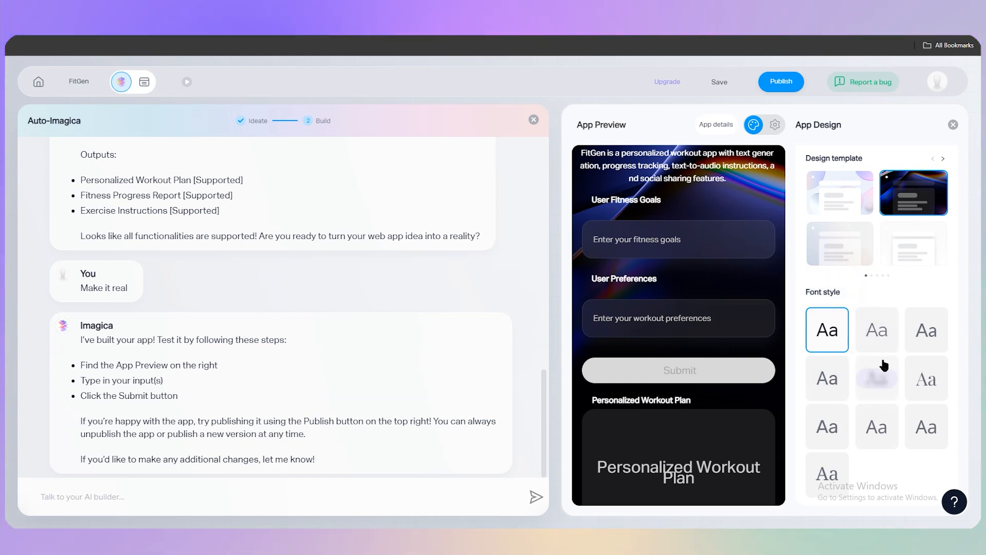
scroll(884, 365, up, 3)
scroll(695, 201, up, 3)
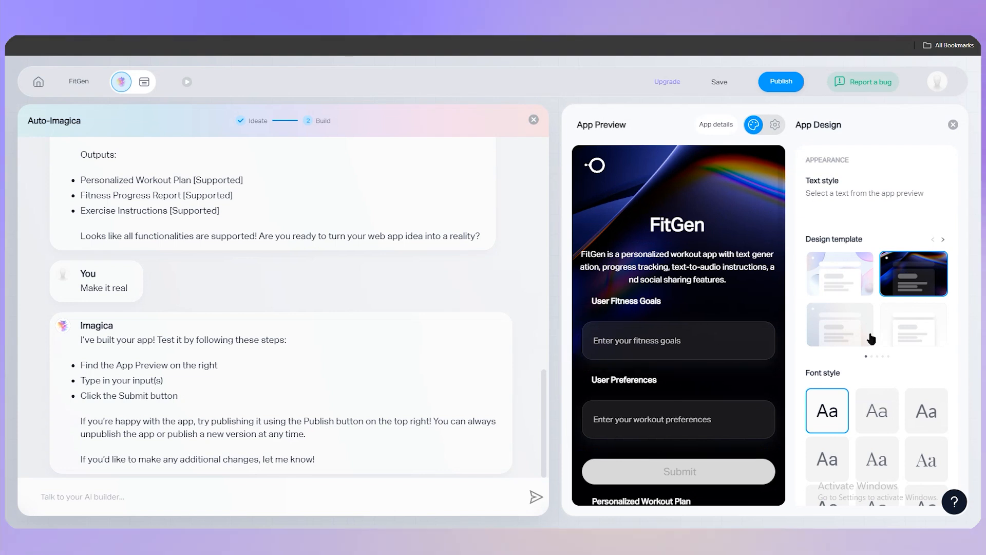
scroll(893, 293, down, 2)
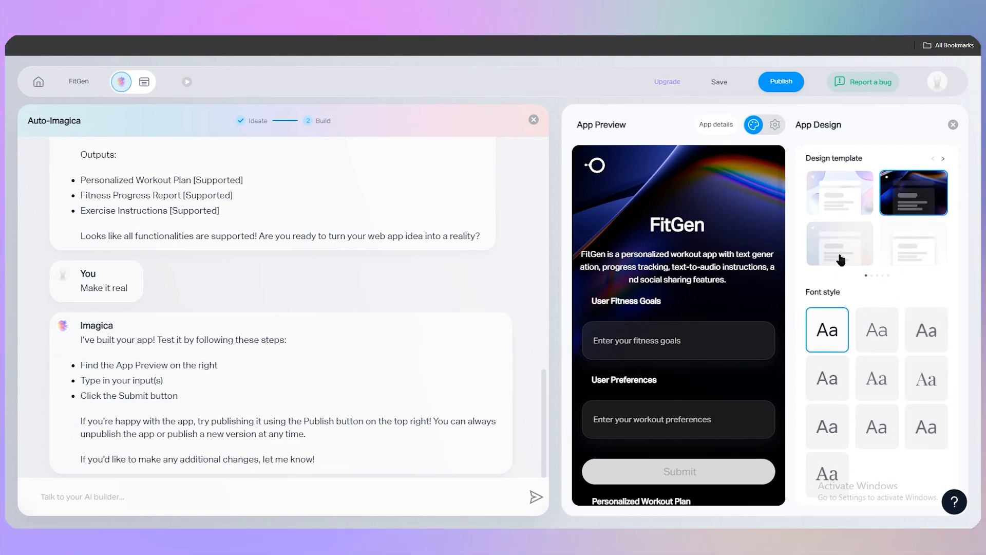
mouse_move(888, 396)
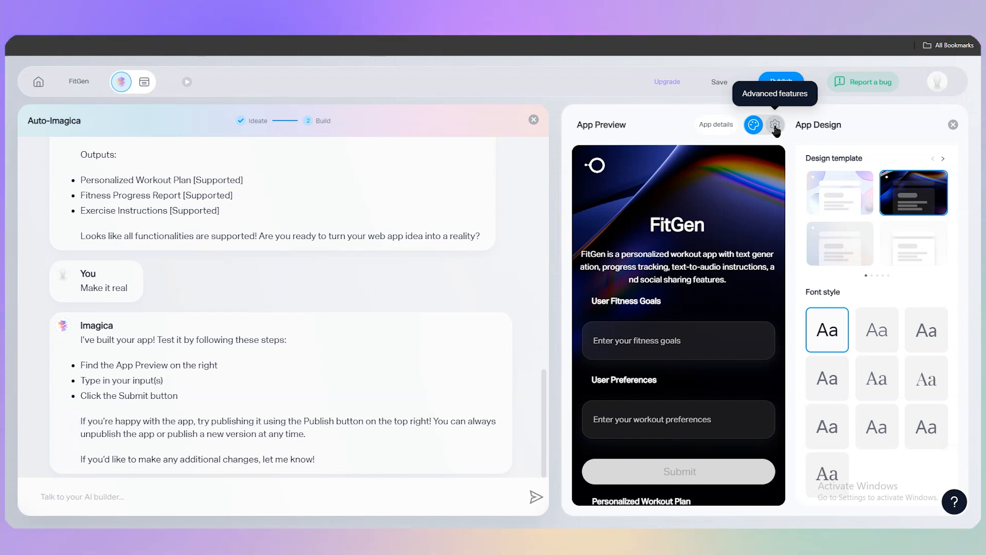
Step: Review the advanced features for customer charging, custom branding, domain name and website embedding
click(776, 126)
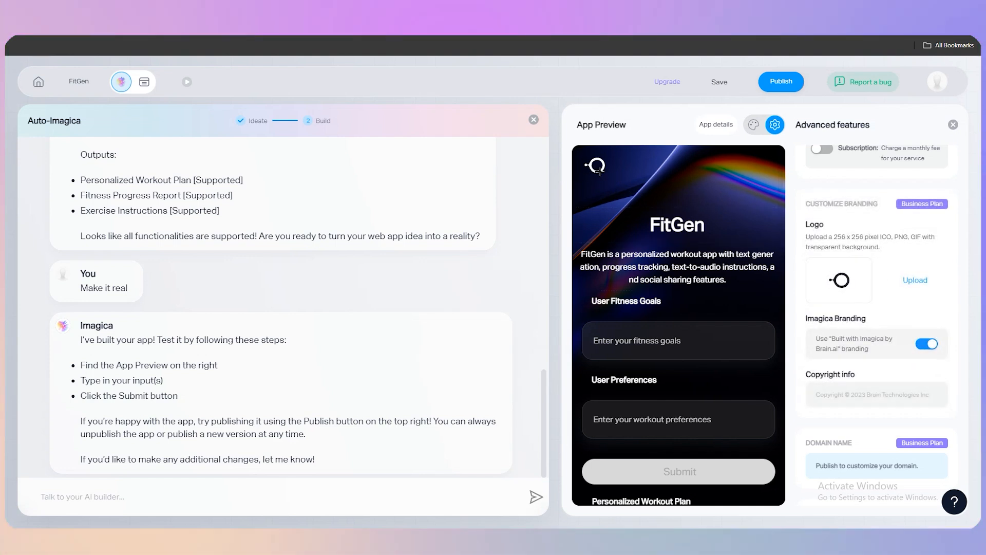
mouse_move(822, 257)
scroll(886, 282, down, 2)
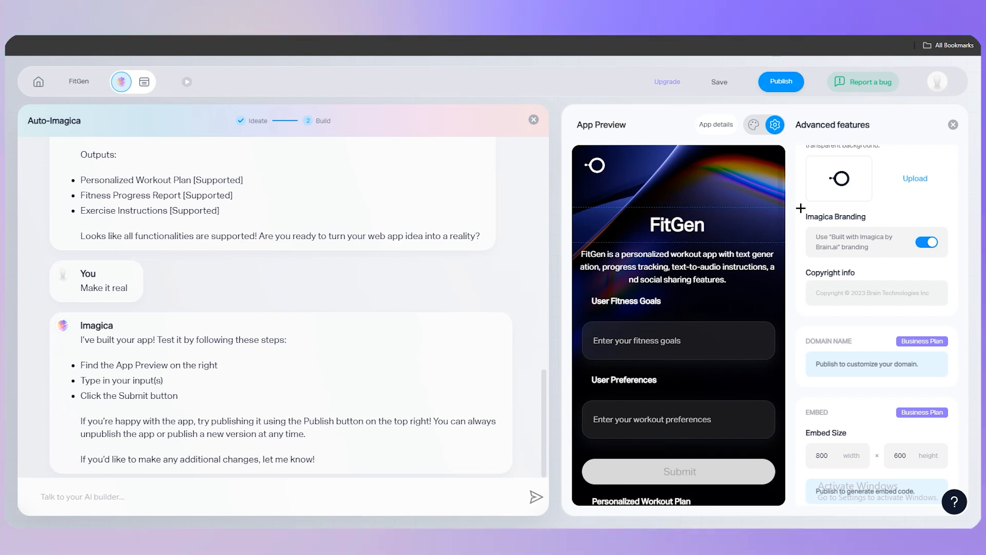
scroll(854, 334, down, 1)
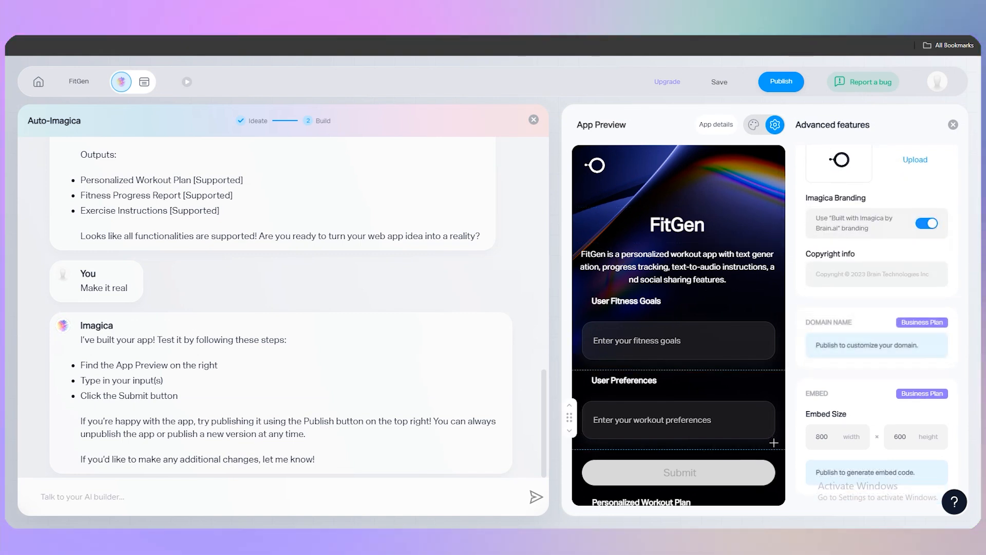
scroll(774, 443, down, 3)
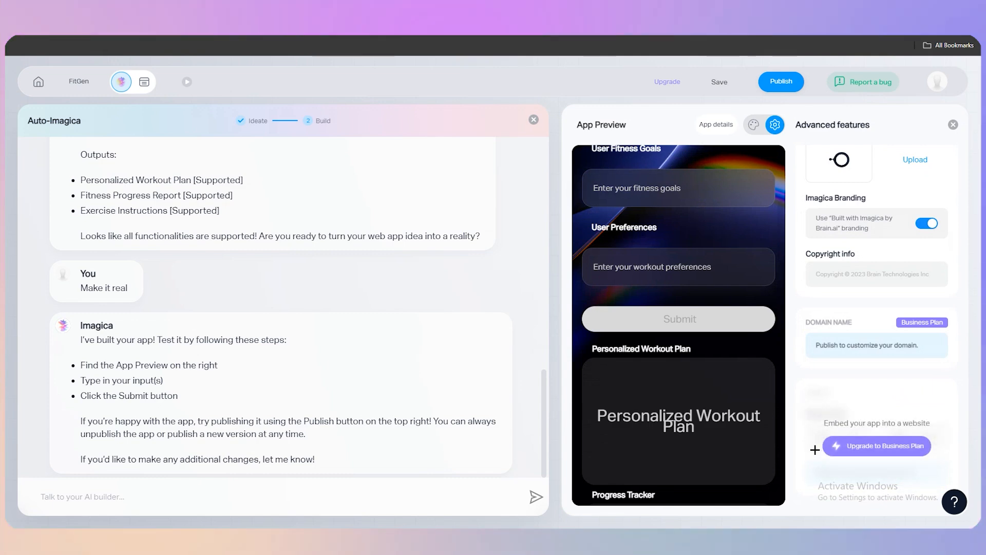
scroll(861, 354, up, 4)
scroll(692, 239, up, 3)
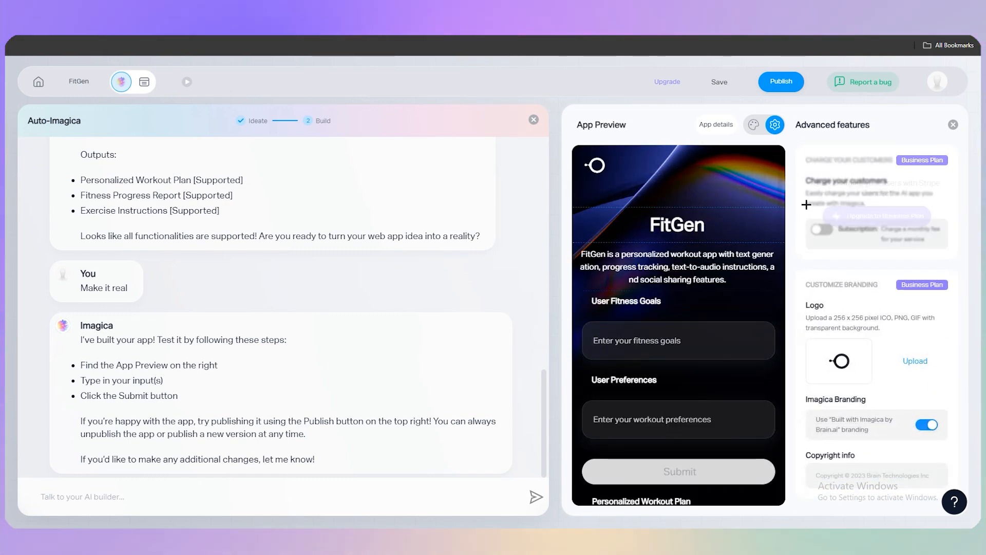
Step: Try the other design templates on the FitGen app and return to the dark one
click(754, 124)
click(840, 325)
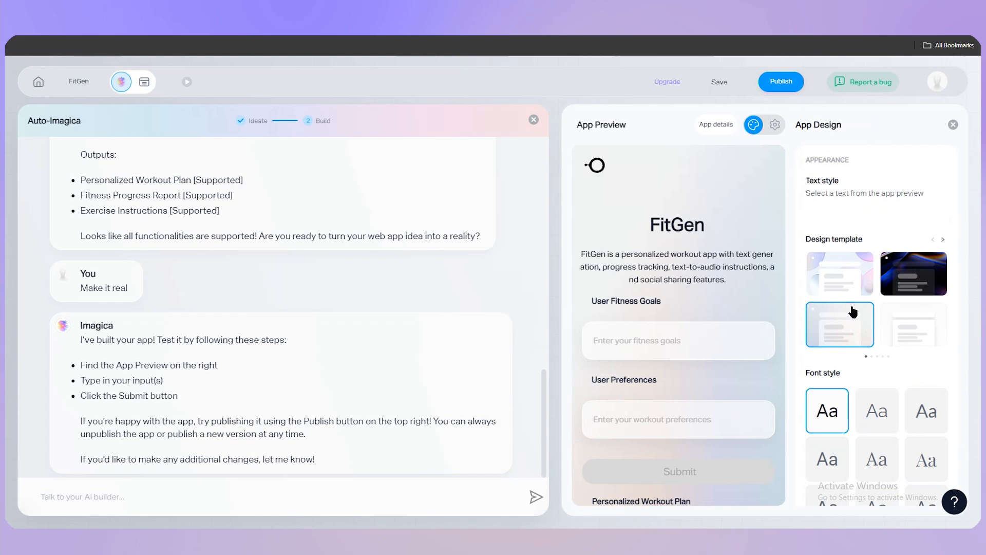
click(913, 324)
click(862, 287)
click(909, 324)
click(910, 282)
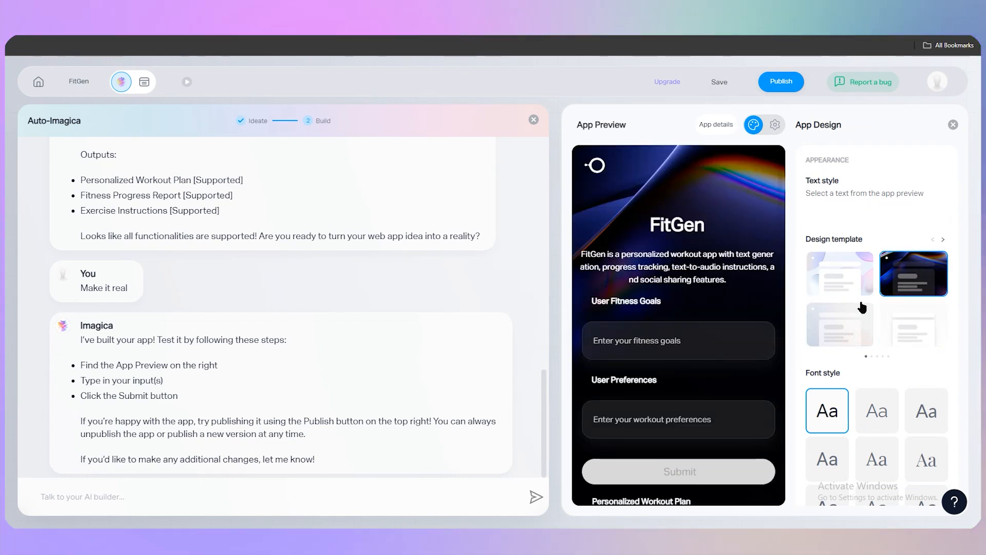
Step: Close the design settings and look over the FitGen preview and the builder chat's check of supported functions
click(953, 124)
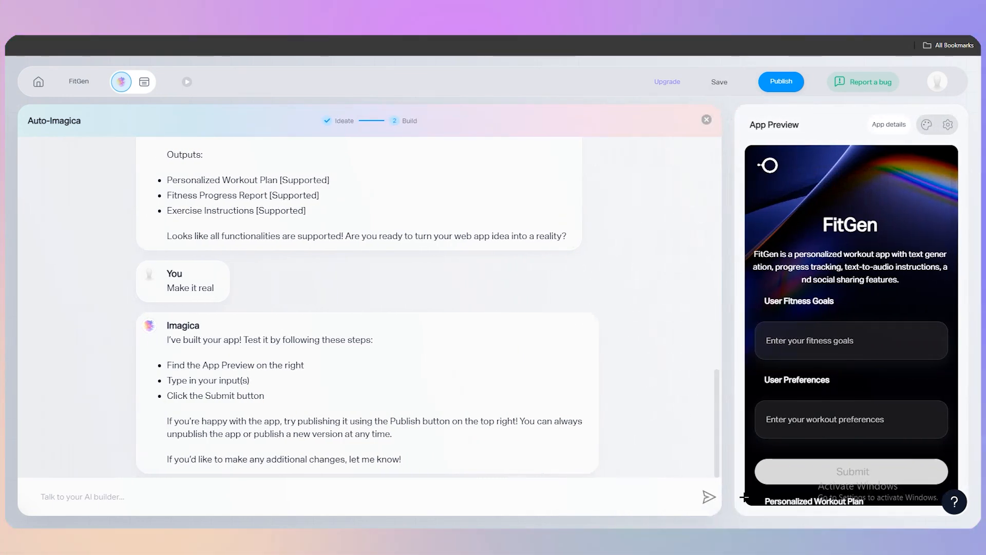
scroll(870, 427, down, 9)
scroll(869, 427, up, 7)
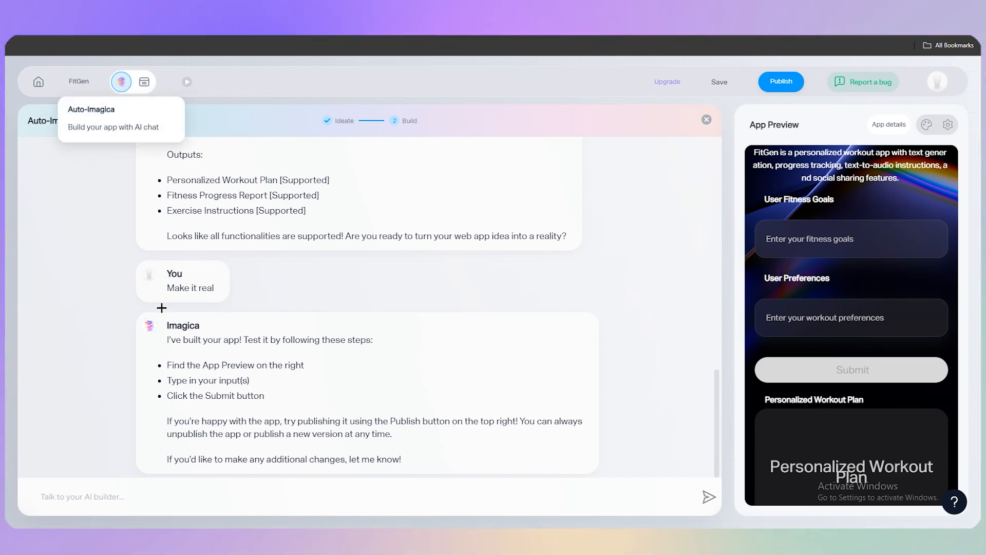
scroll(482, 282, up, 5)
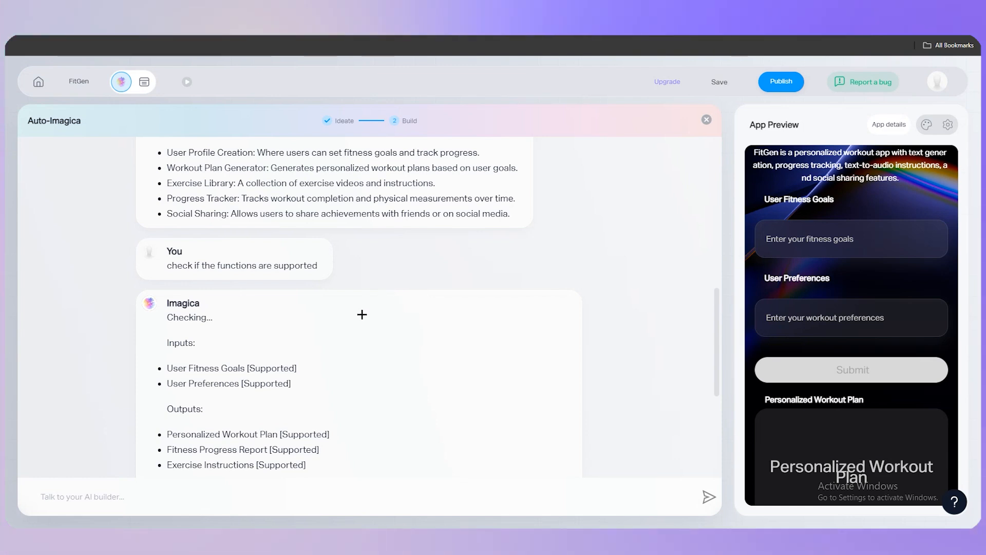
Step: Open FitGen's node canvas and examine its chain of inputs, functions and outputs, from User Fitness Goals and User Preferences onward
click(144, 80)
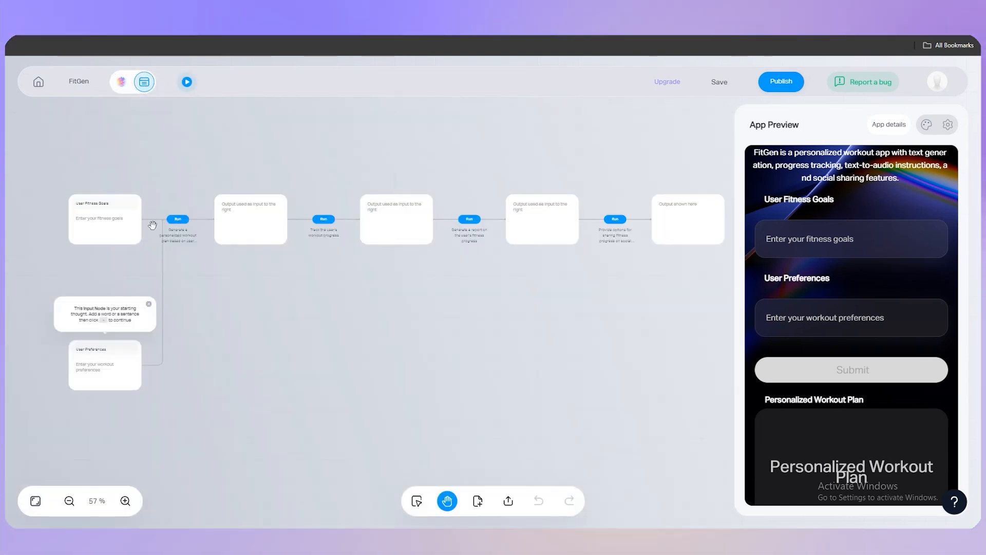
scroll(177, 254, up, 5)
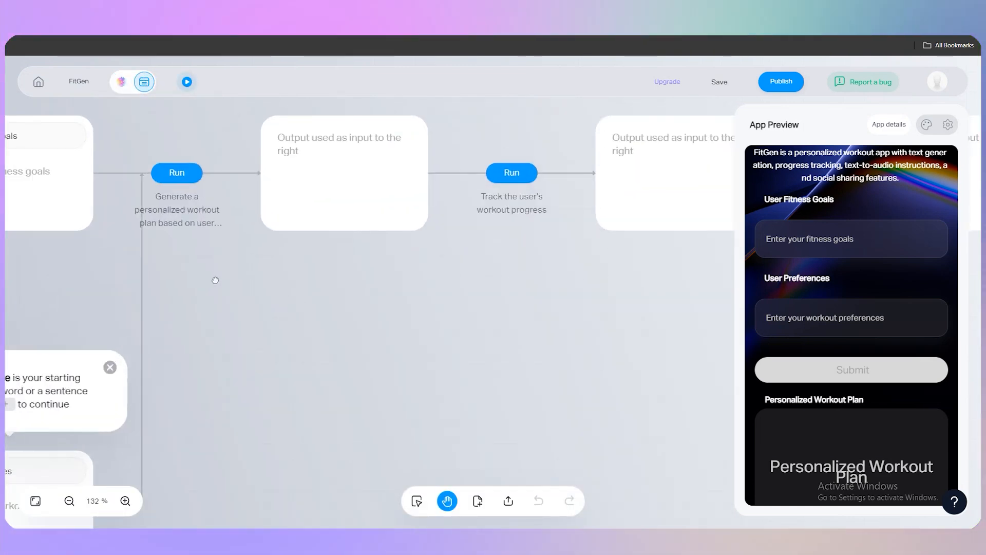
drag(214, 280, 408, 304)
click(168, 177)
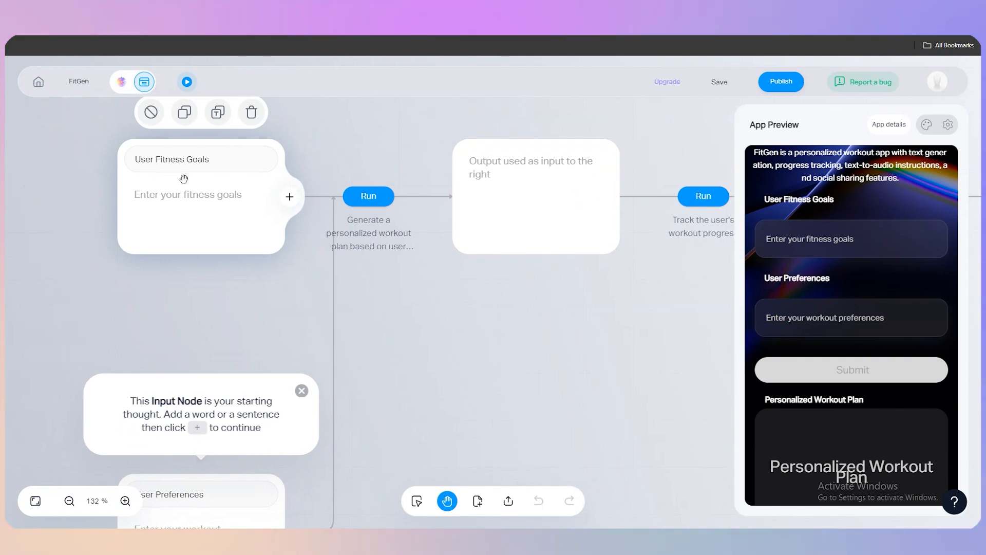
scroll(383, 249, right, 12)
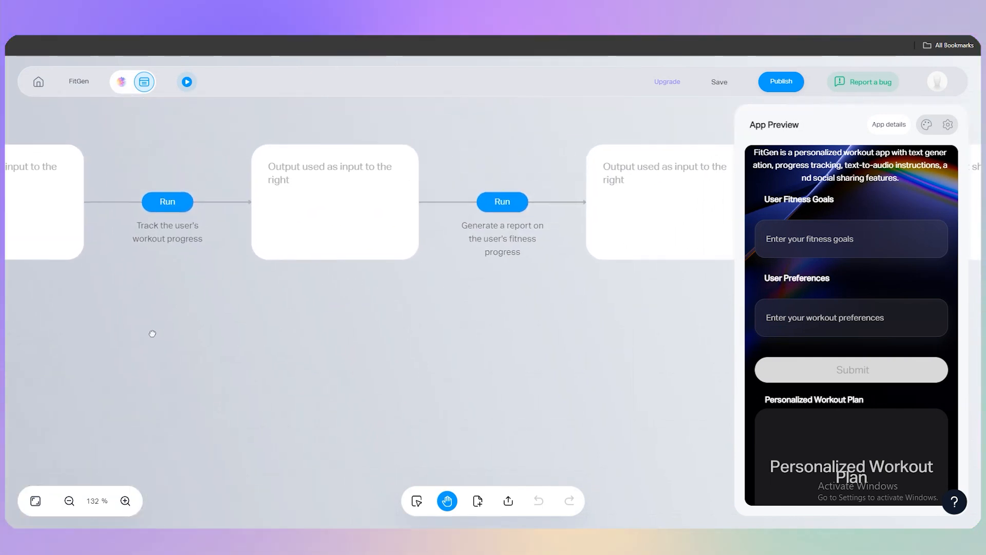
scroll(82, 357, left, 13)
scroll(218, 378, down, 2)
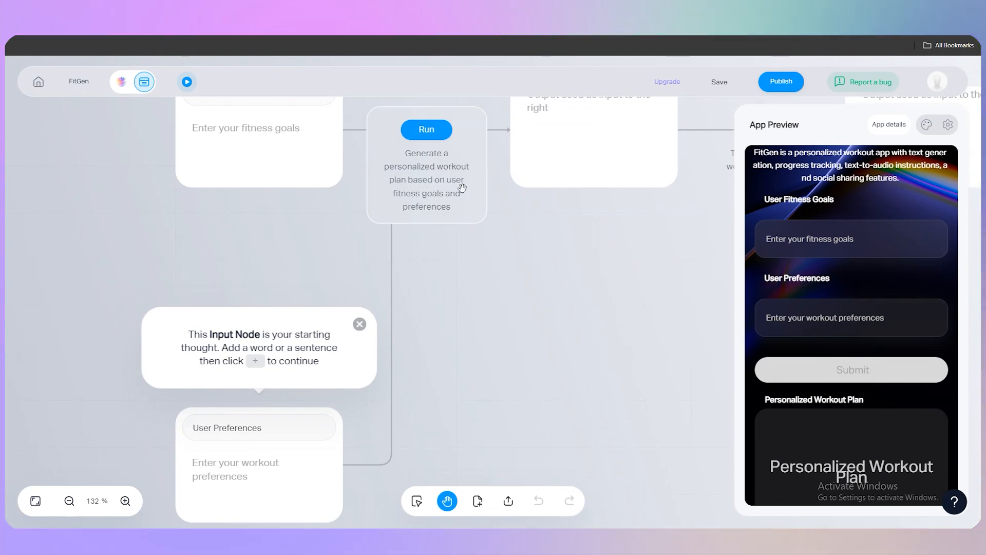
drag(508, 252, 484, 305)
drag(527, 332, 528, 281)
scroll(486, 367, down, 2)
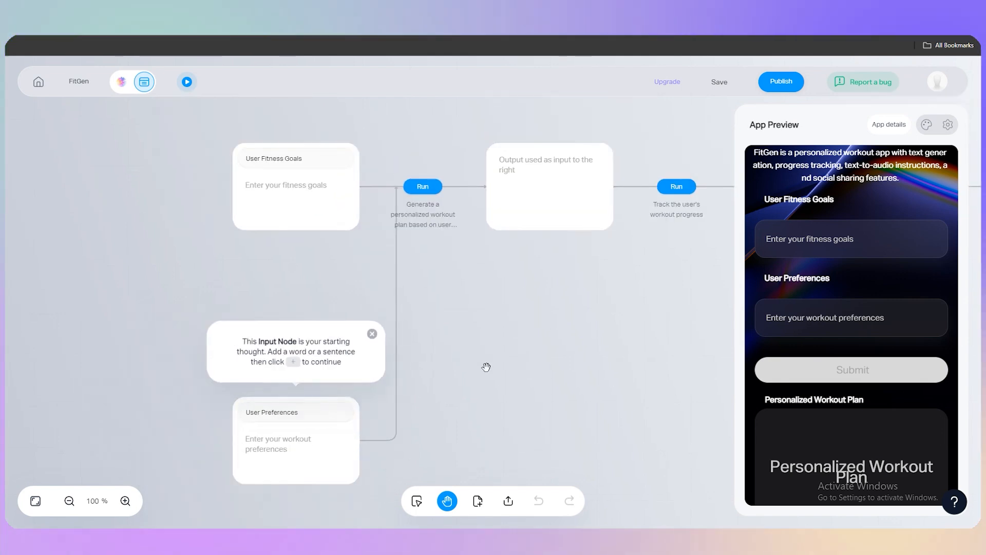
Step: Return to the home page and create a new project with Thinking Canvas
click(39, 81)
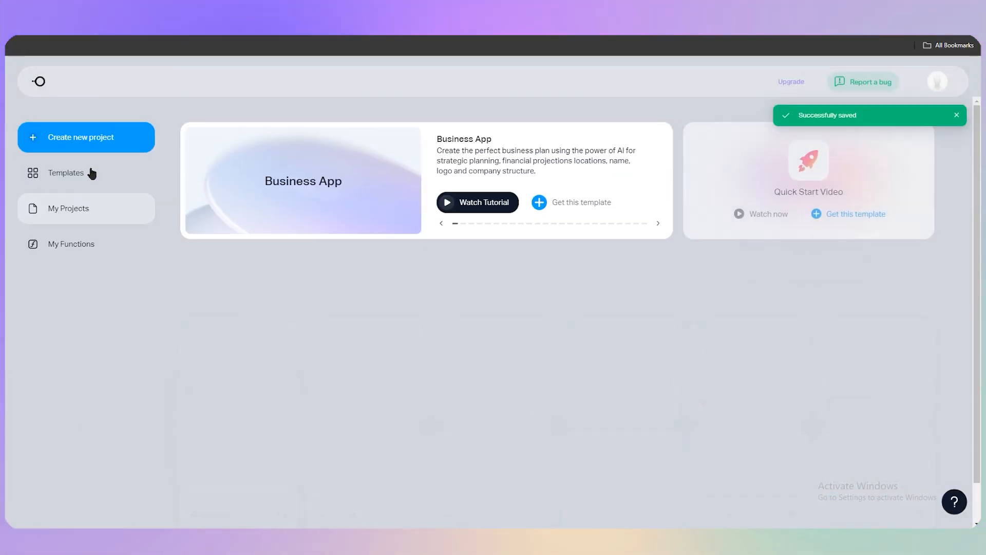
click(97, 142)
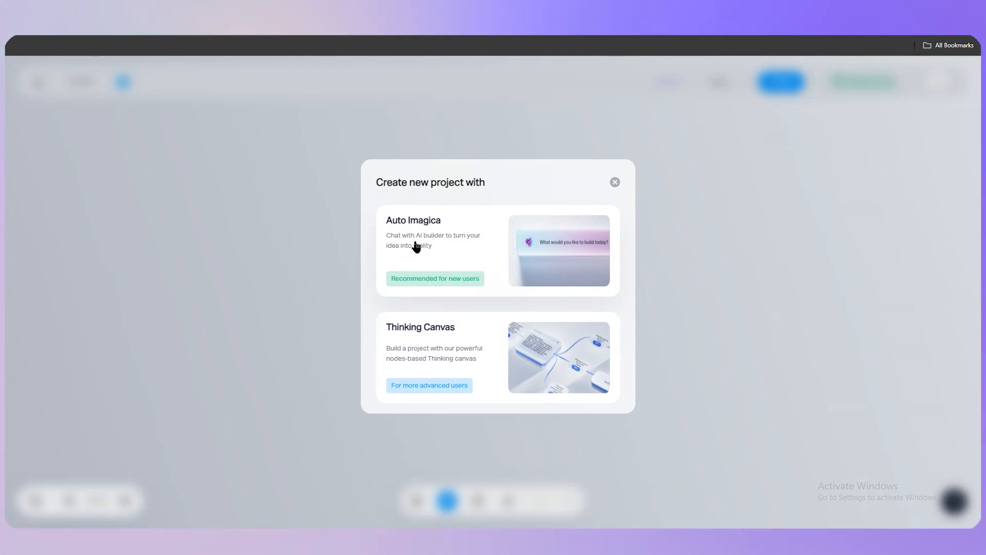
click(469, 361)
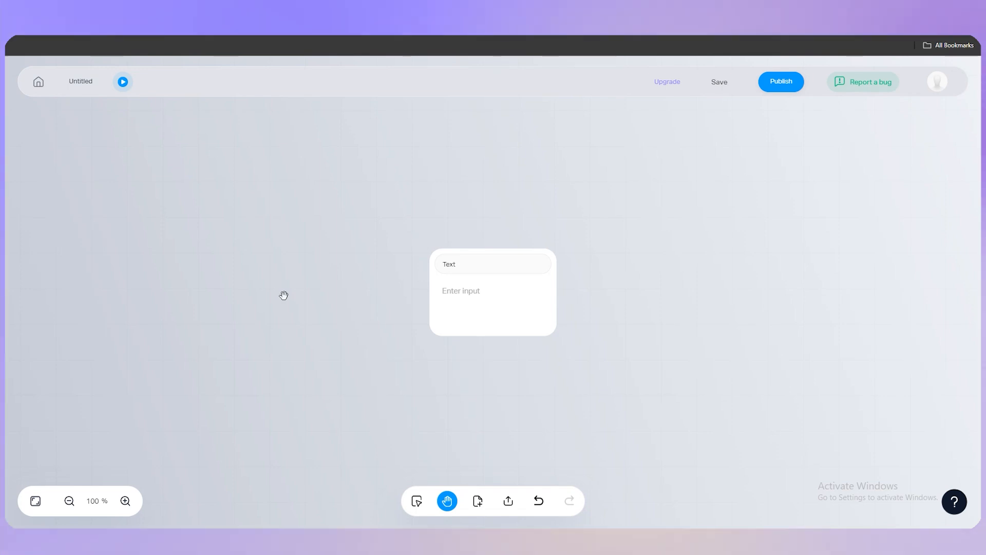
Step: Enter "7 wonders of the world" as the text node's input
click(509, 295)
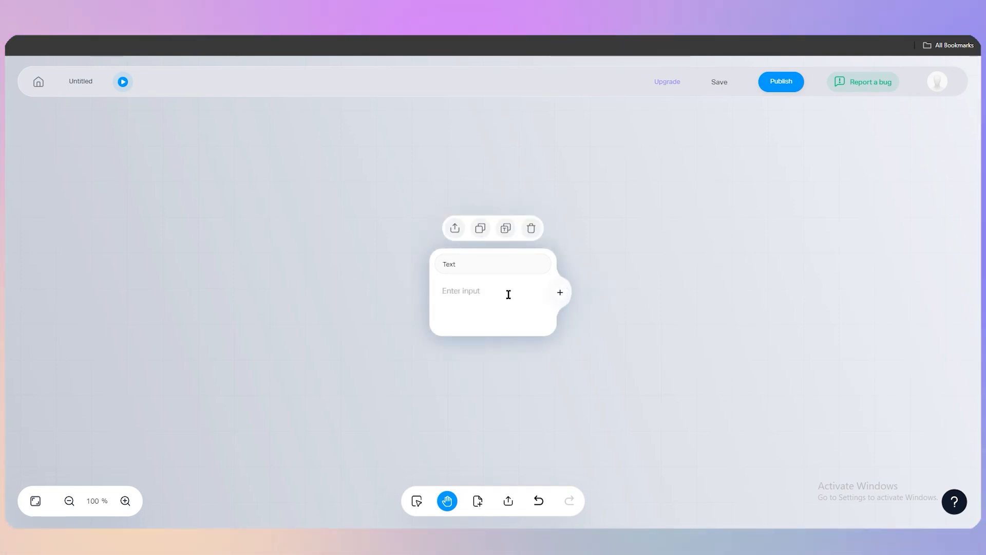
text(7)
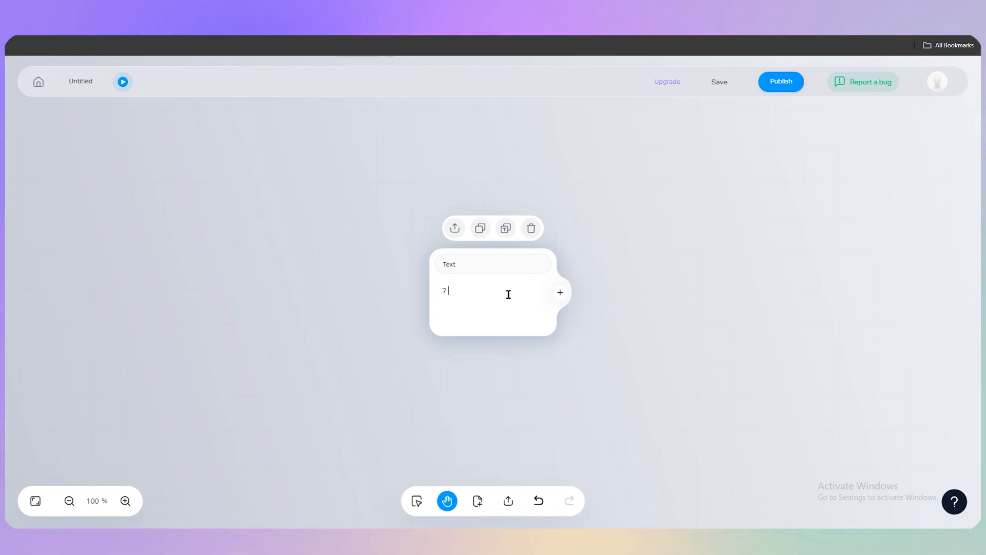
text( wonders of the world)
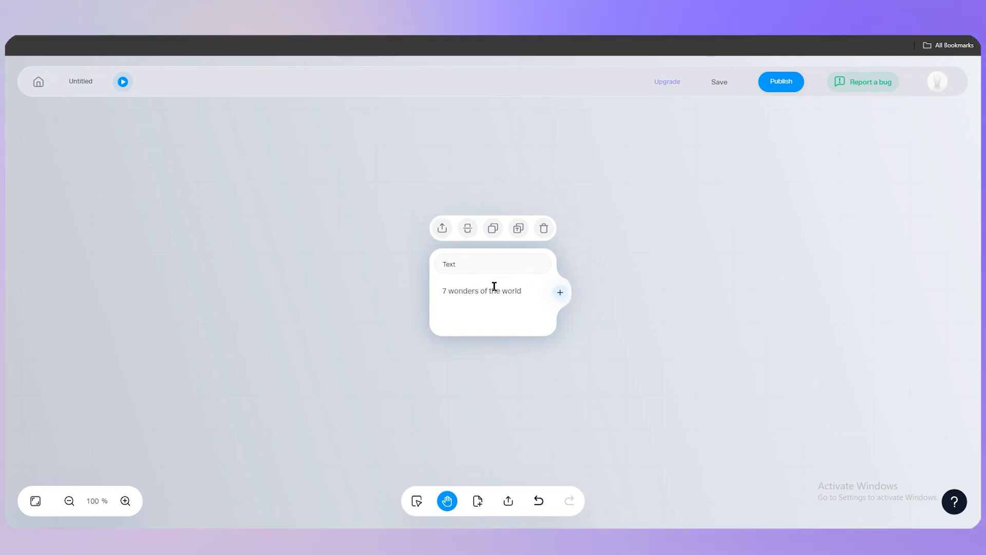
Step: Attach and run the function "create a list of 10 youtube video name that sounds catchy", and read through its output
click(561, 293)
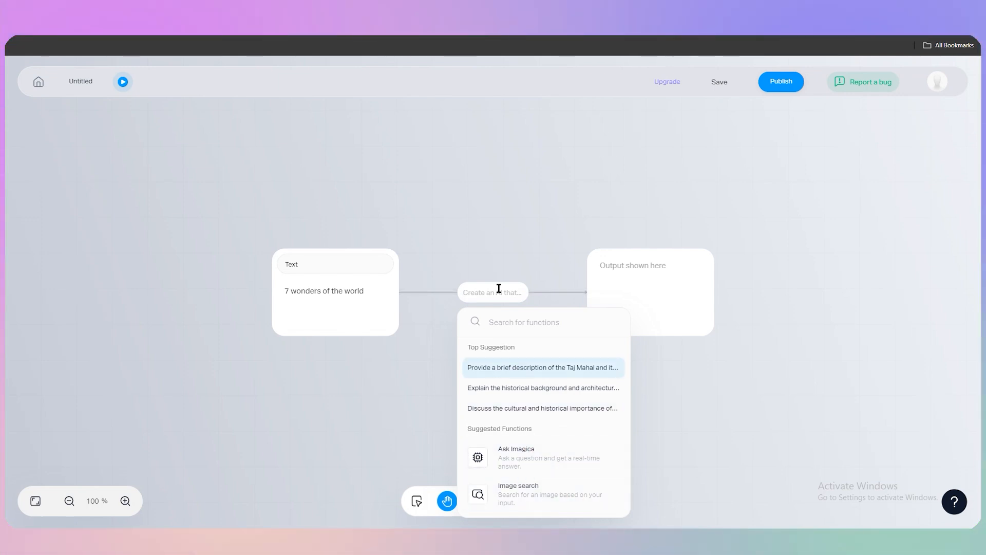
text(create a list of 10 youtube video name that sounds catchy)
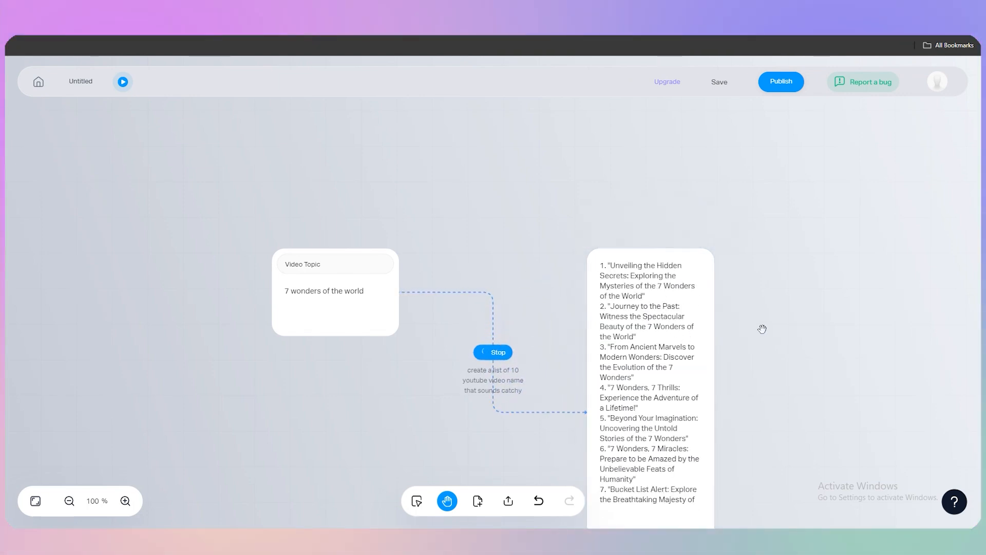
scroll(768, 313, down, 2)
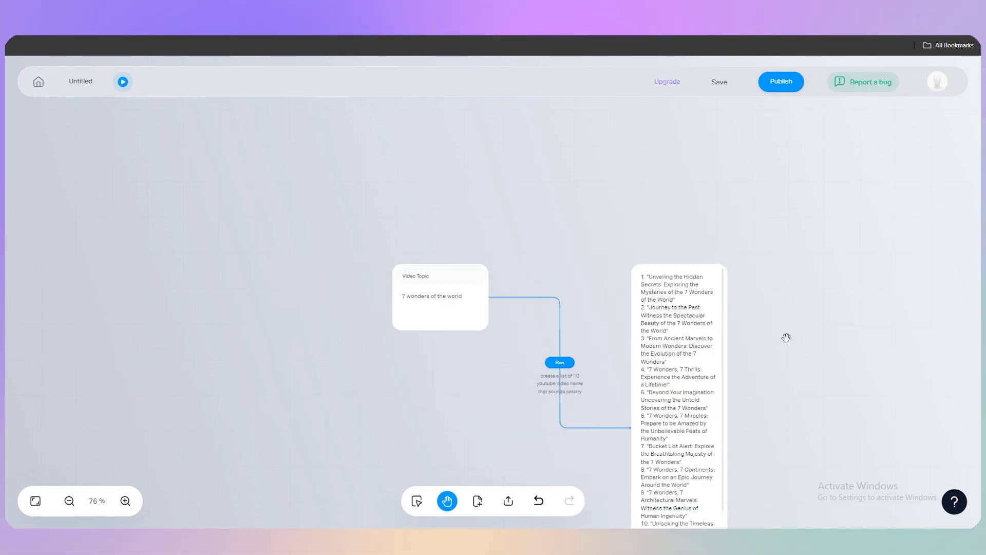
drag(795, 361, 697, 260)
scroll(605, 260, up, 2)
drag(707, 331, 709, 308)
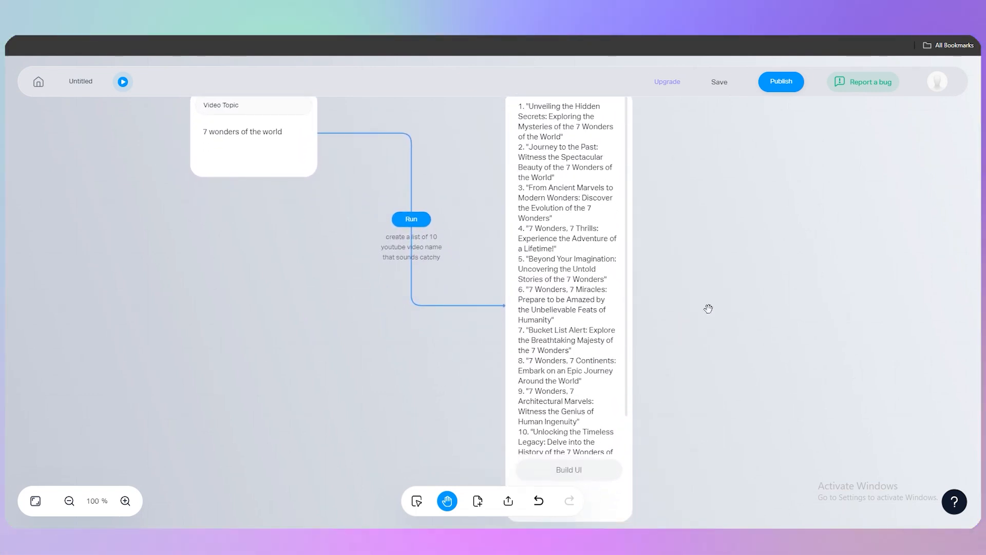
Step: Move the output node farther from the Video Topic node, and try the canvas's Select and Hand tools
drag(594, 308, 710, 201)
drag(491, 263, 488, 323)
scroll(531, 305, down, 1)
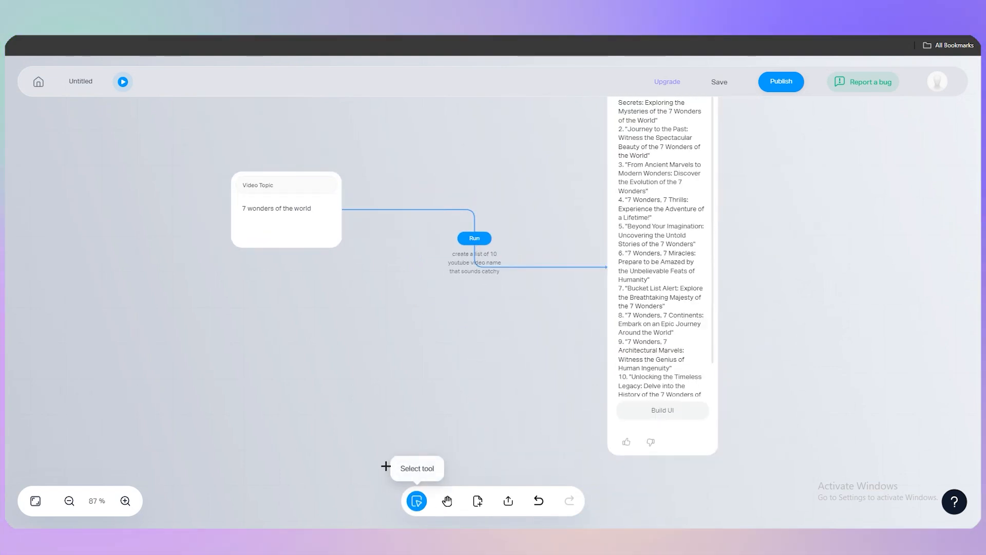
click(448, 501)
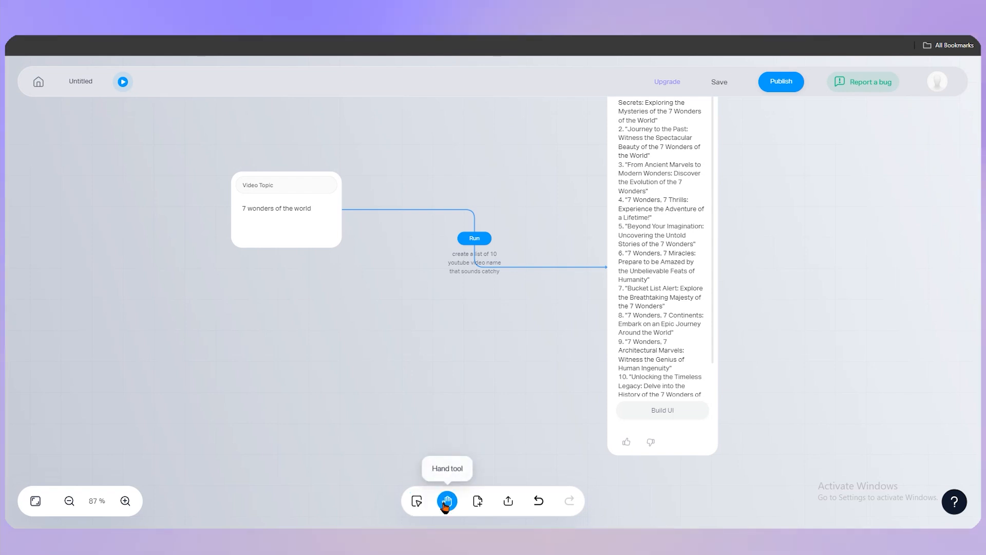
drag(418, 282, 377, 290)
drag(402, 394, 430, 373)
Step: Add a blank text node to the canvas and delete it
click(479, 502)
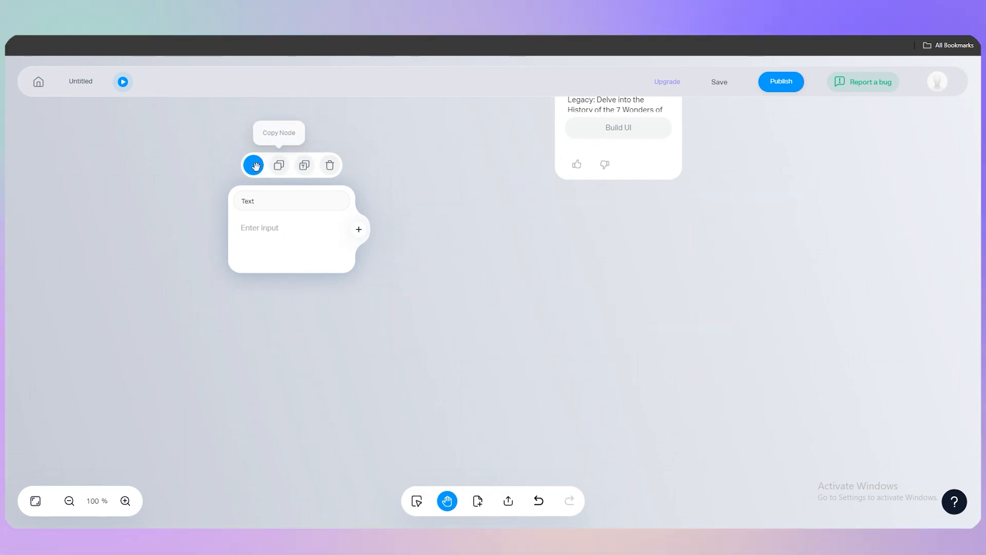
click(331, 166)
Step: Add an Upload file node to the canvas below the generated video name list
drag(474, 330, 596, 477)
drag(485, 308, 496, 418)
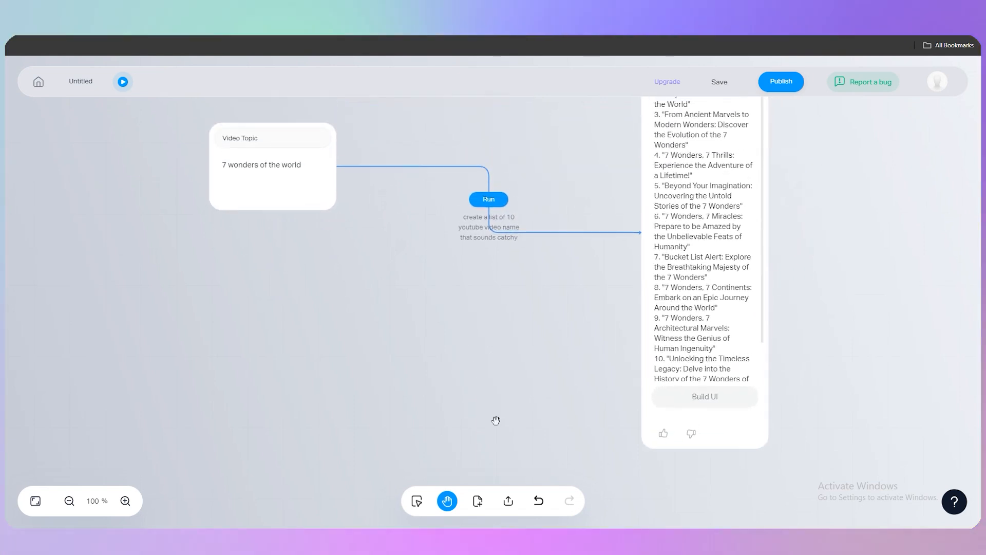
click(515, 506)
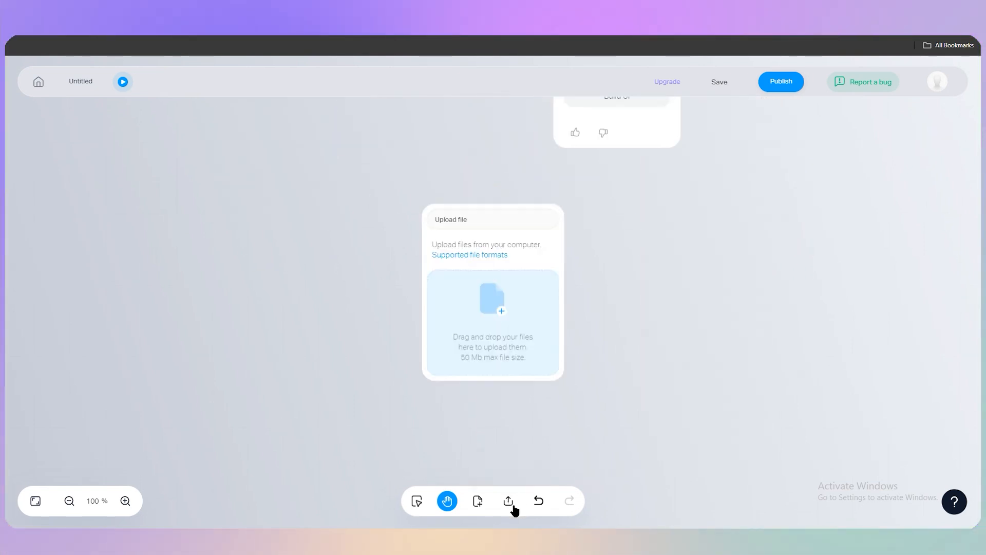
Step: Delete the Upload file node from the canvas
mouse_move(467, 374)
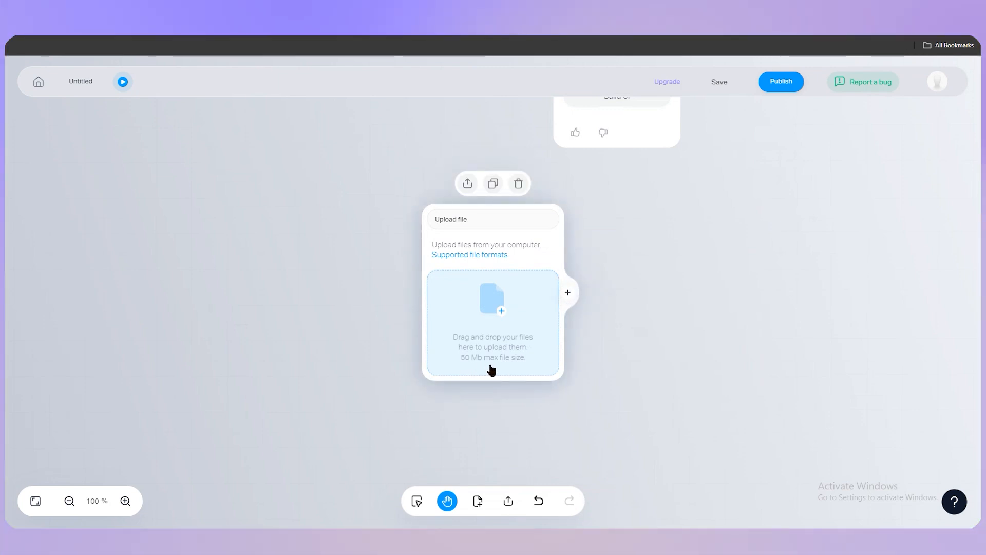
click(518, 183)
Step: Attach the suggested function "From Ancient Marvels to Modern Wonders: A Captivating Journey" to the video name list node and run it
drag(382, 205, 521, 430)
scroll(542, 406, down, 1)
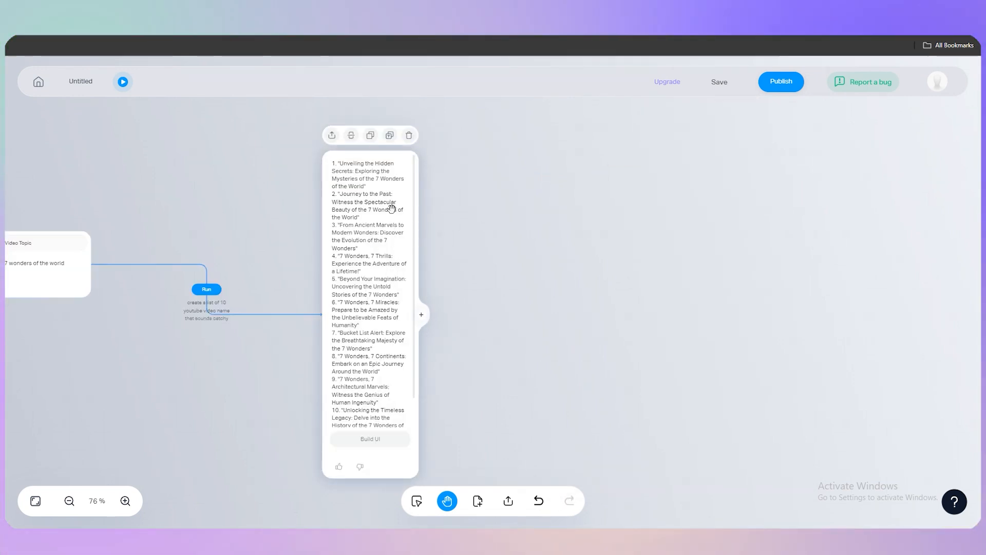
click(421, 315)
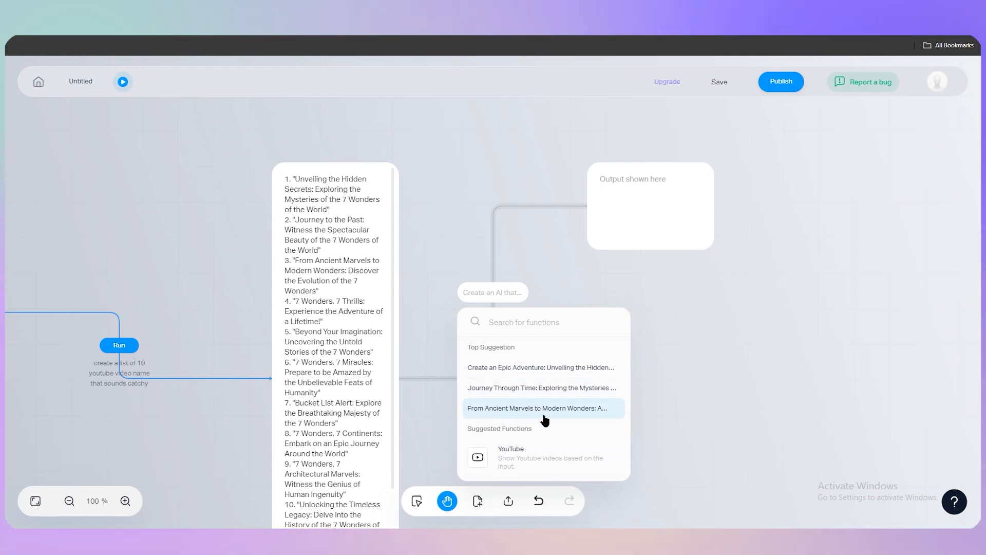
click(569, 416)
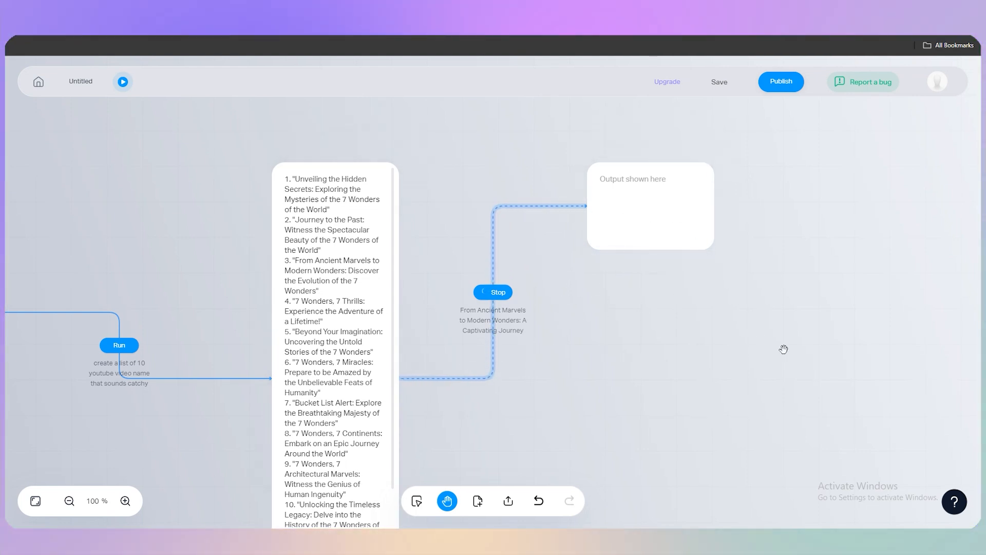
drag(781, 348, 485, 289)
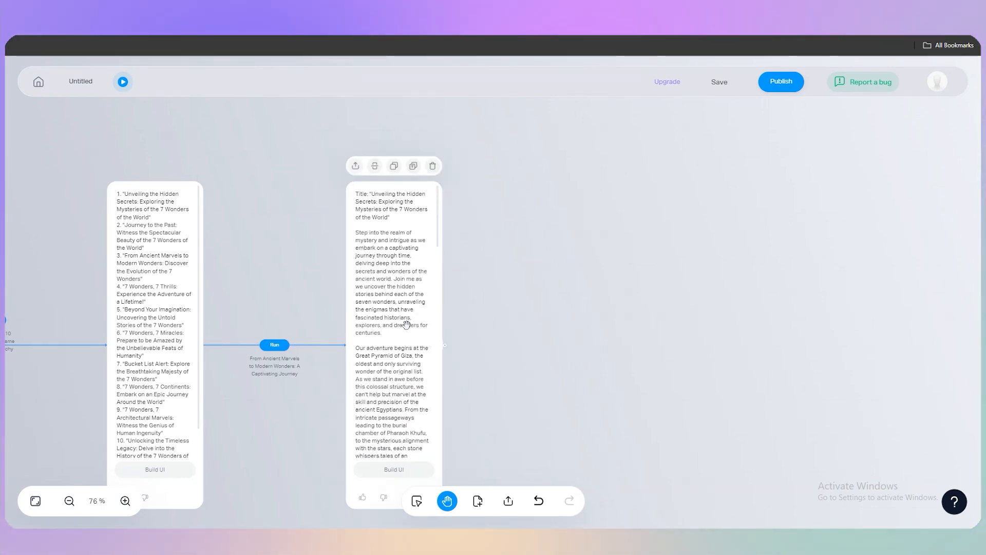
Step: Browse the full function list for the story output node and attach the Generate an Image function to it
scroll(552, 414, down, 3)
drag(532, 347, 495, 352)
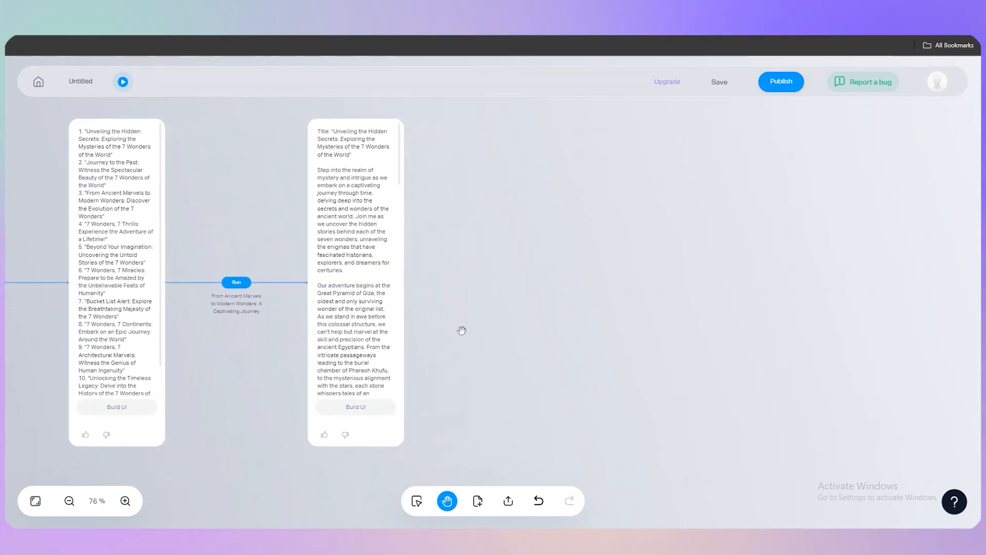
click(408, 284)
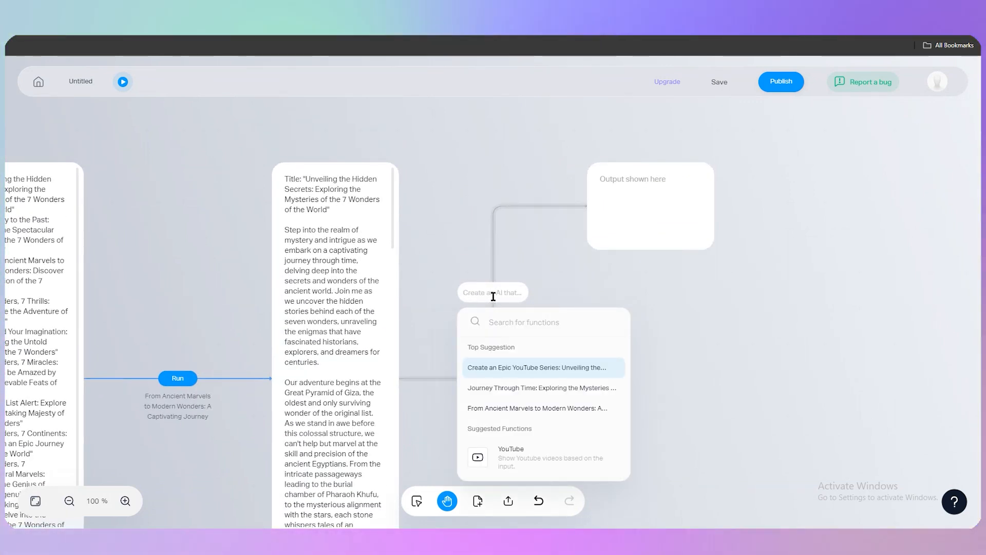
text(/)
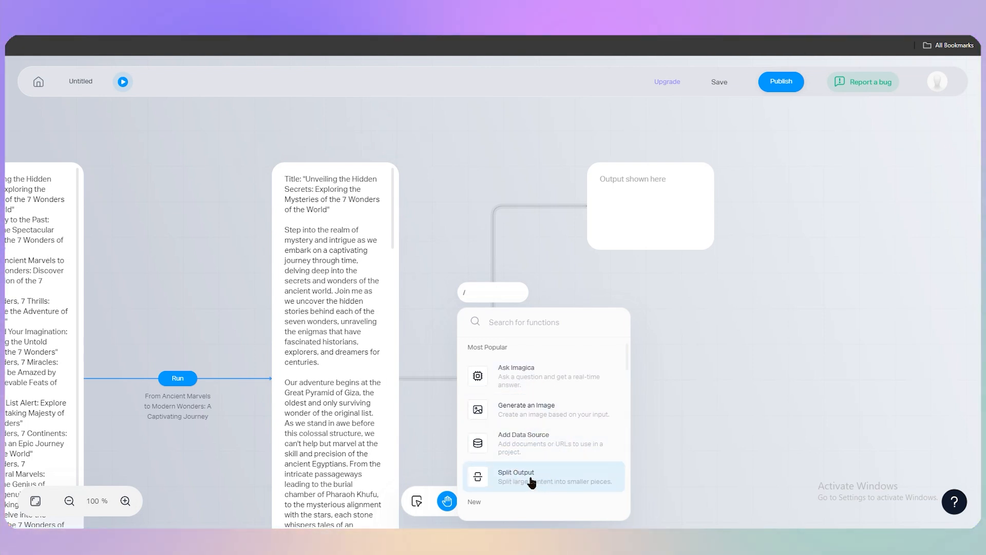
scroll(591, 463, down, 3)
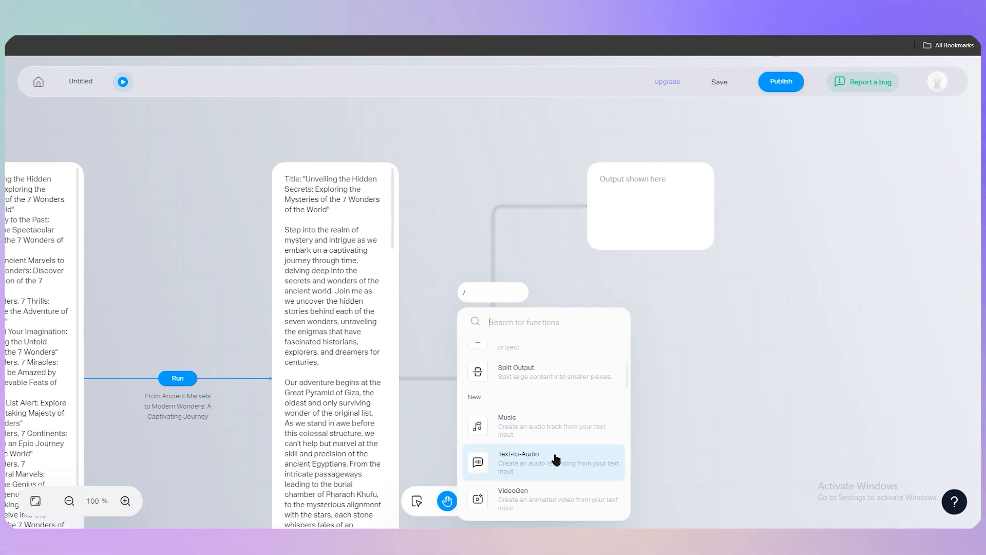
scroll(532, 437, down, 2)
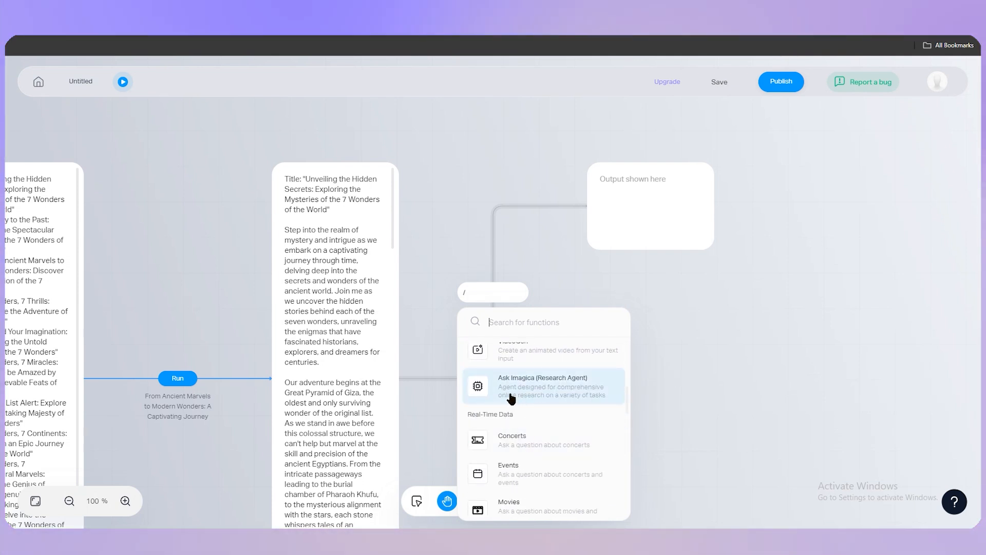
scroll(513, 447, down, 5)
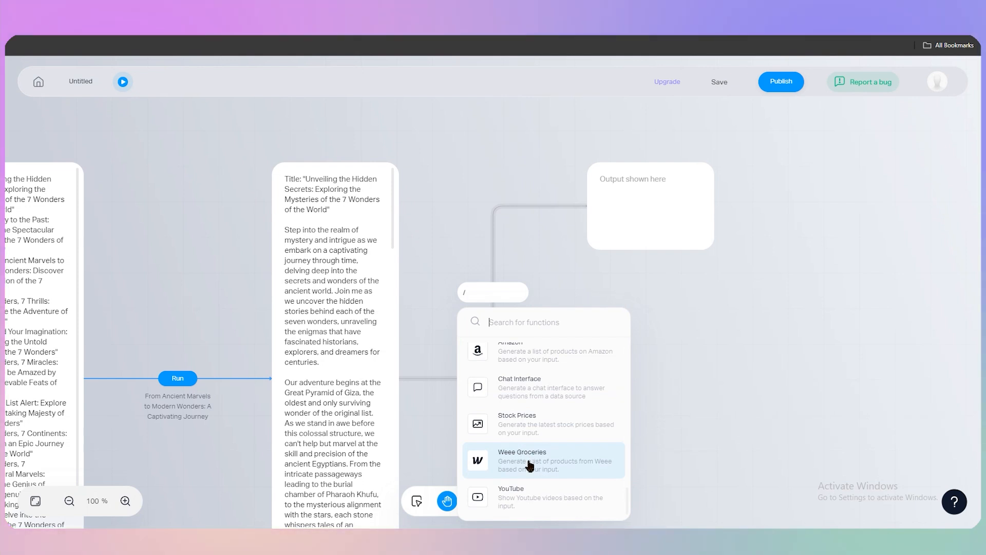
scroll(528, 452, up, 8)
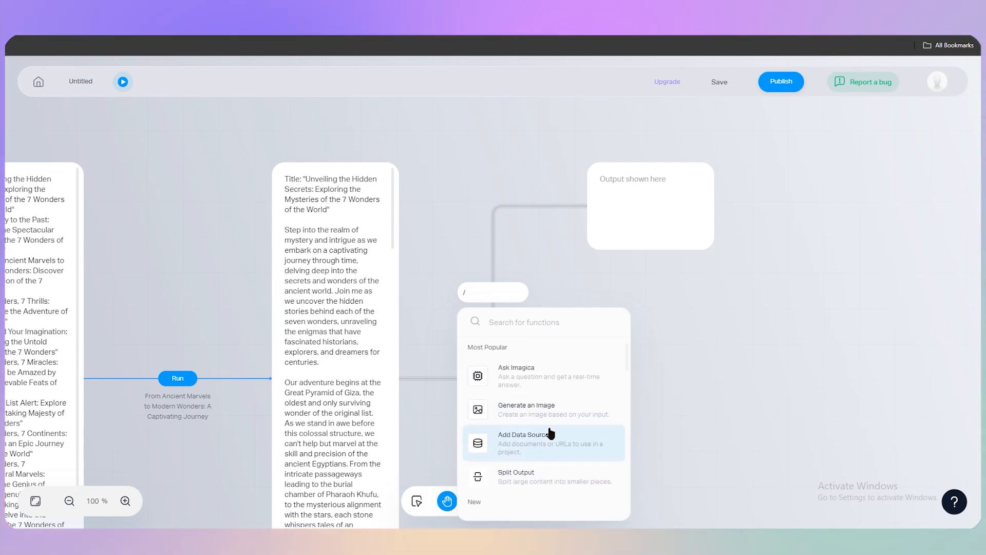
click(572, 419)
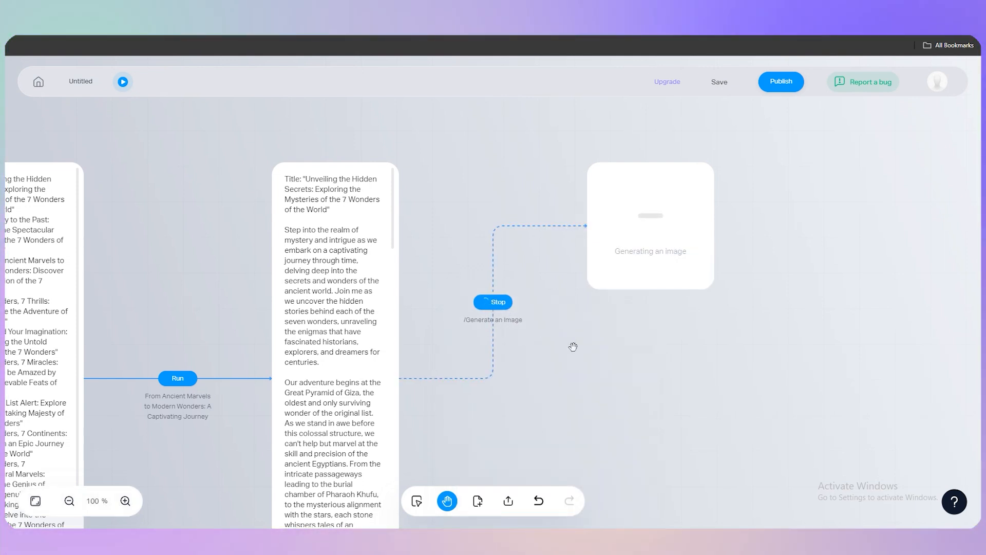
Step: Examine the images generated from the story text up close
mouse_move(396, 368)
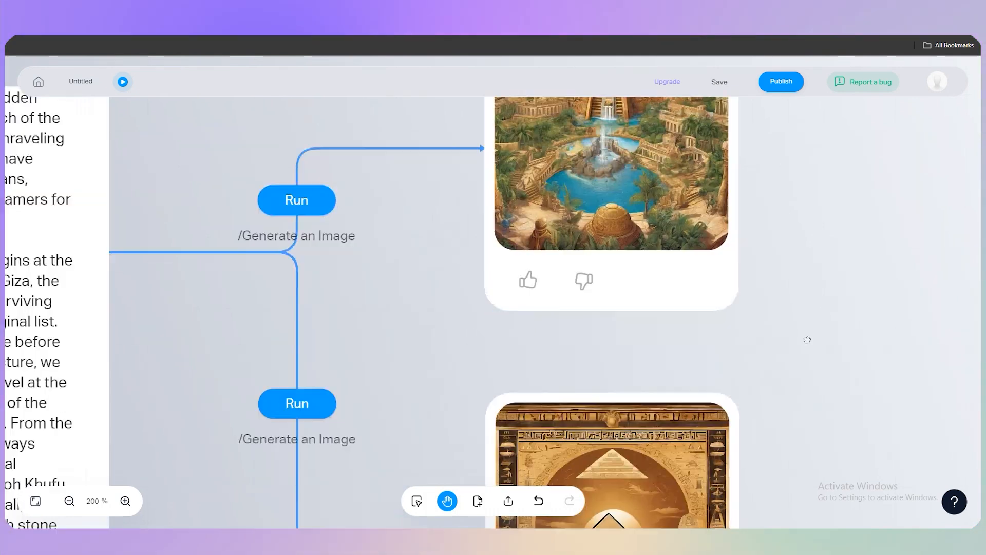
scroll(797, 375, up, 2)
drag(789, 409, 785, 409)
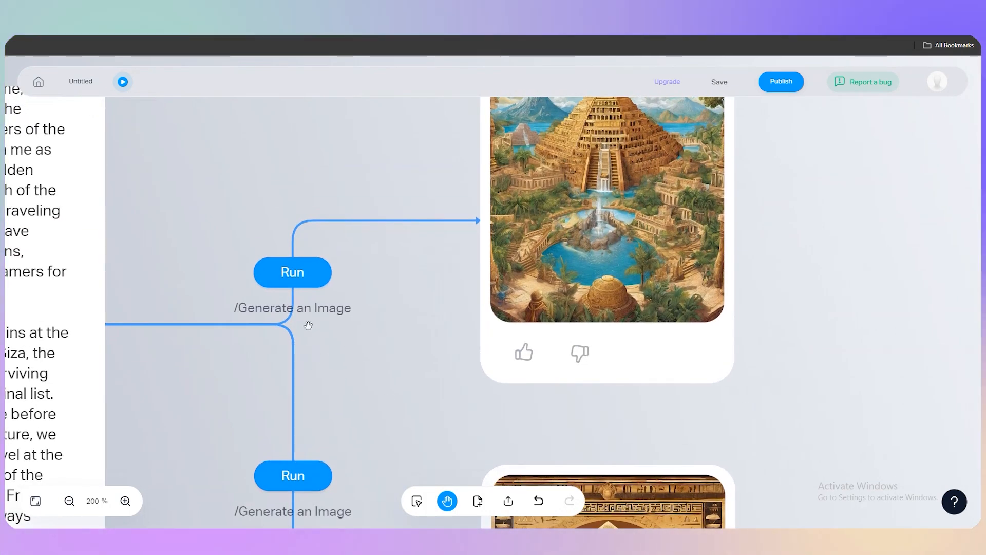
scroll(455, 300, up, 2)
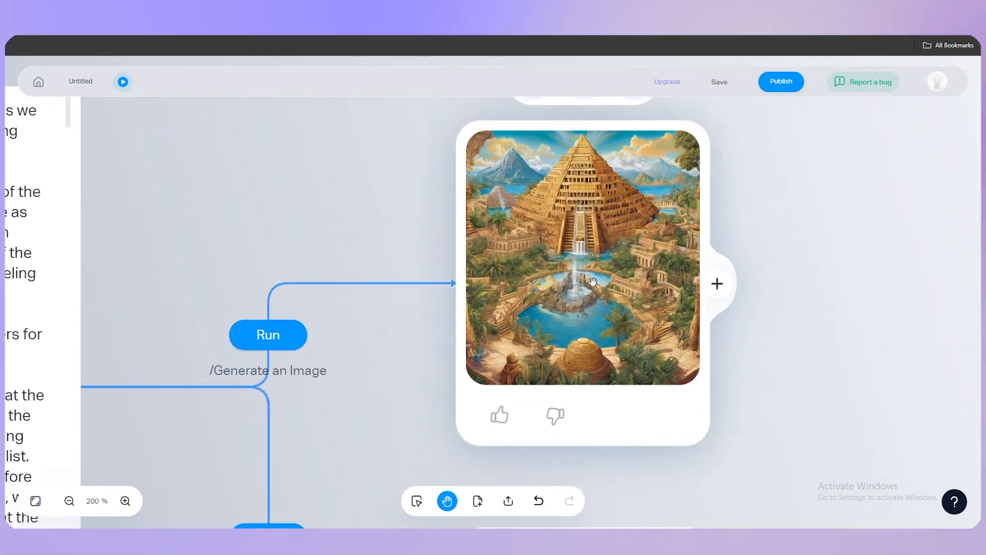
scroll(600, 279, down, 2)
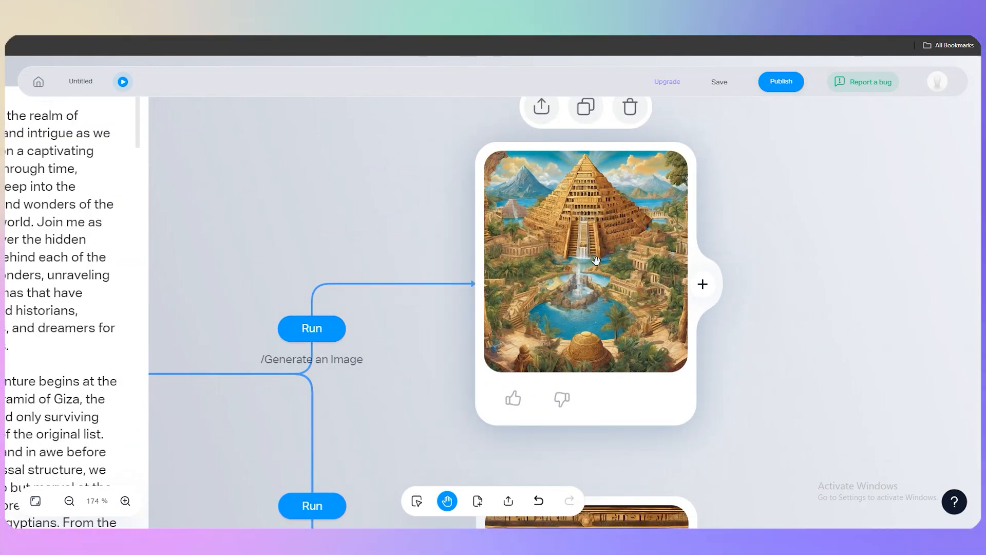
scroll(814, 397, down, 1)
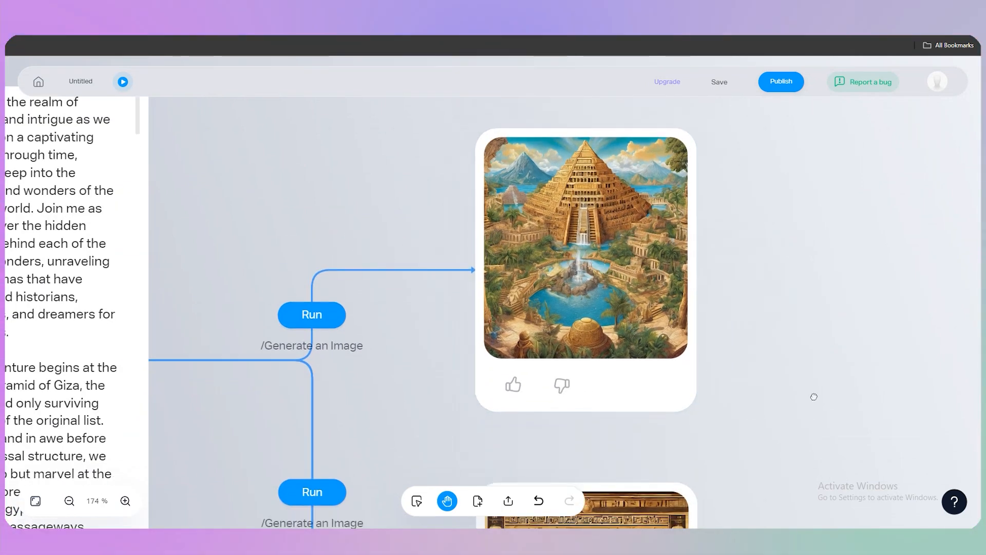
scroll(814, 396, down, 5)
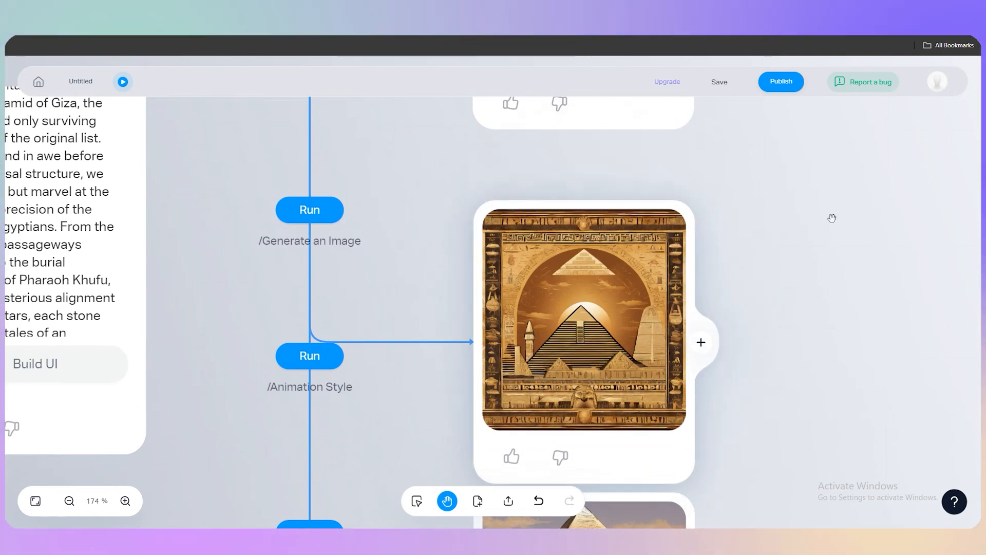
Step: Examine how the story node branches into the Generate an Image, Animation Style and Cybernetic Painting Style functions and their images
scroll(676, 368, up, 3)
drag(270, 363, 354, 344)
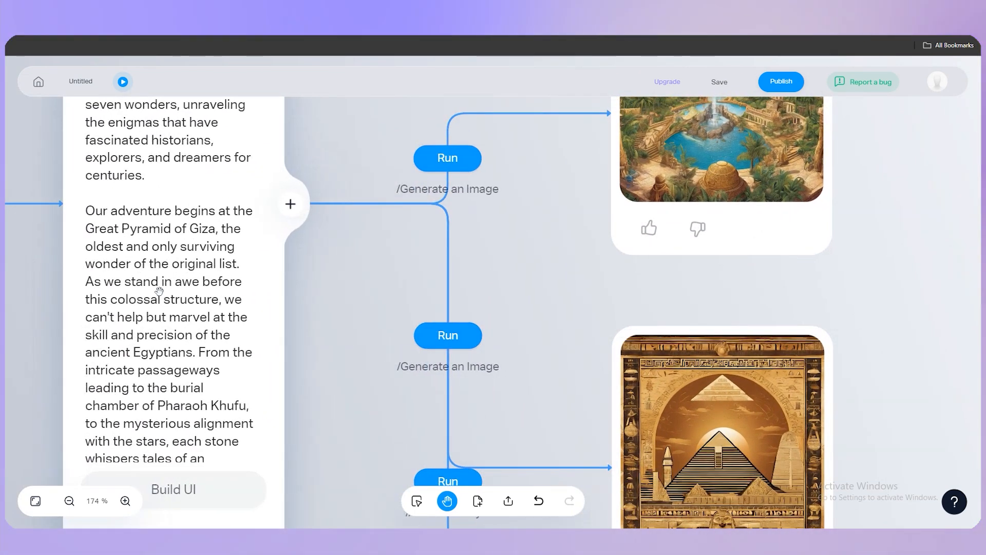
scroll(246, 366, down, 3)
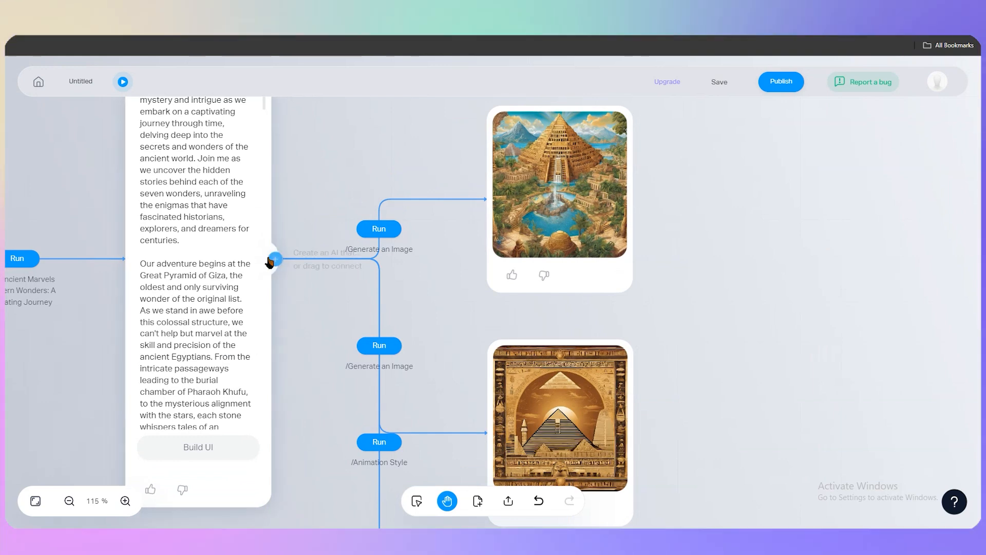
scroll(300, 204, down, 3)
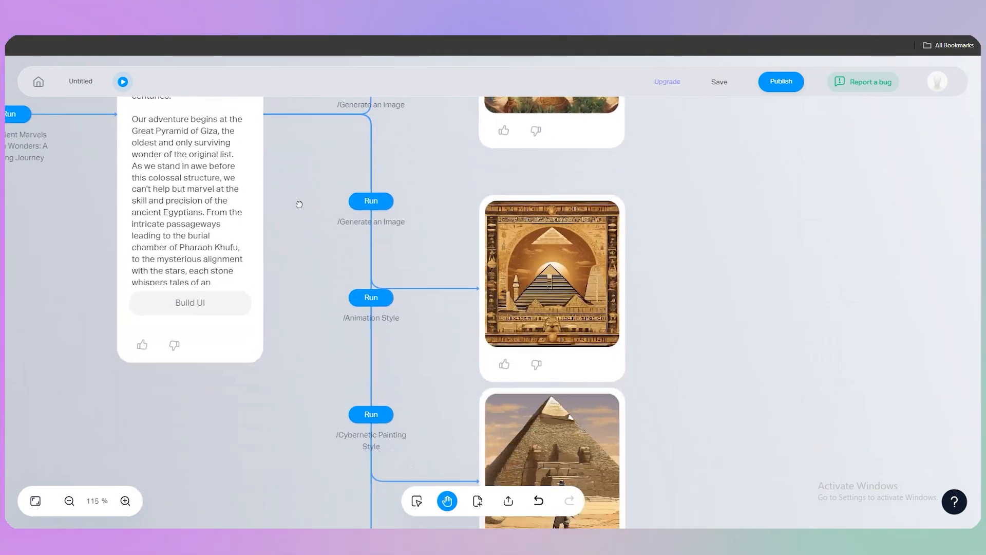
drag(300, 204, 294, 171)
drag(302, 325, 282, 219)
drag(314, 367, 280, 211)
drag(275, 322, 273, 249)
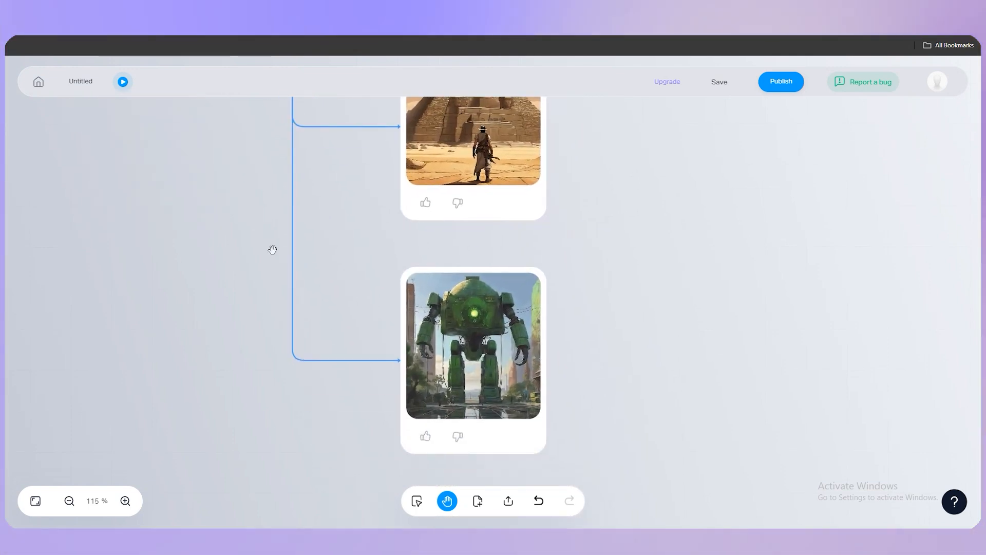
scroll(473, 289, down, 5)
drag(610, 176, 713, 395)
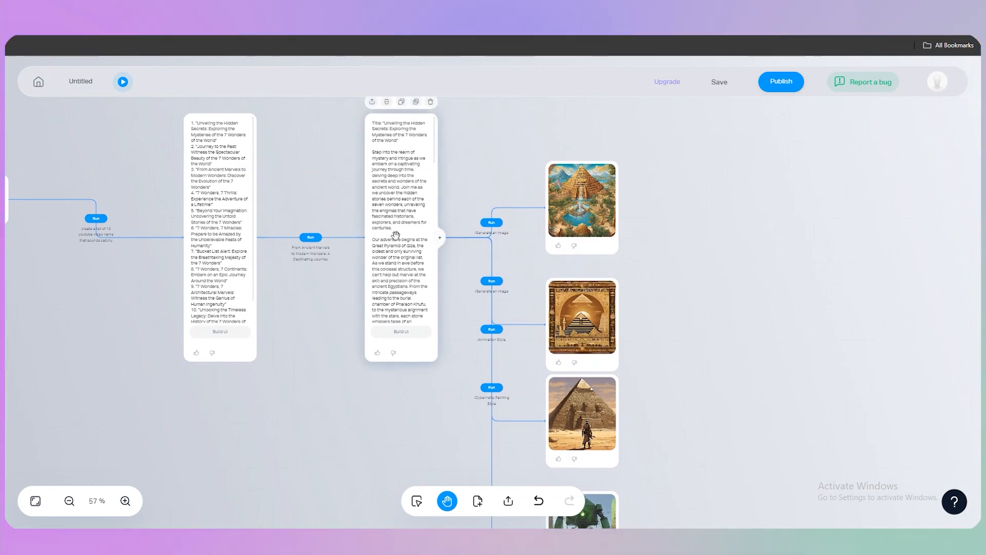
click(440, 240)
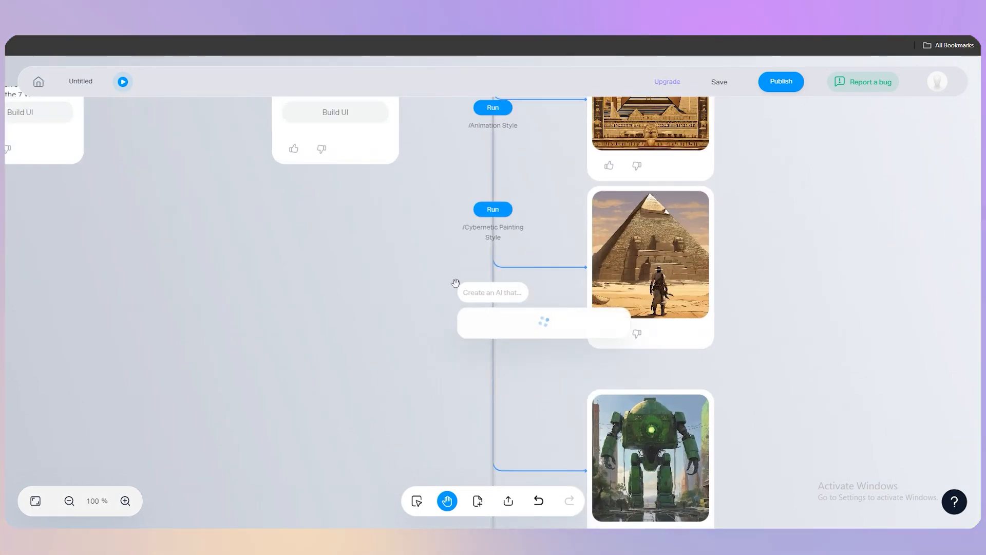
click(456, 282)
Step: Open the App Preview beside the canvas and check the app's publish options
drag(818, 242, 685, 356)
scroll(686, 356, down, 3)
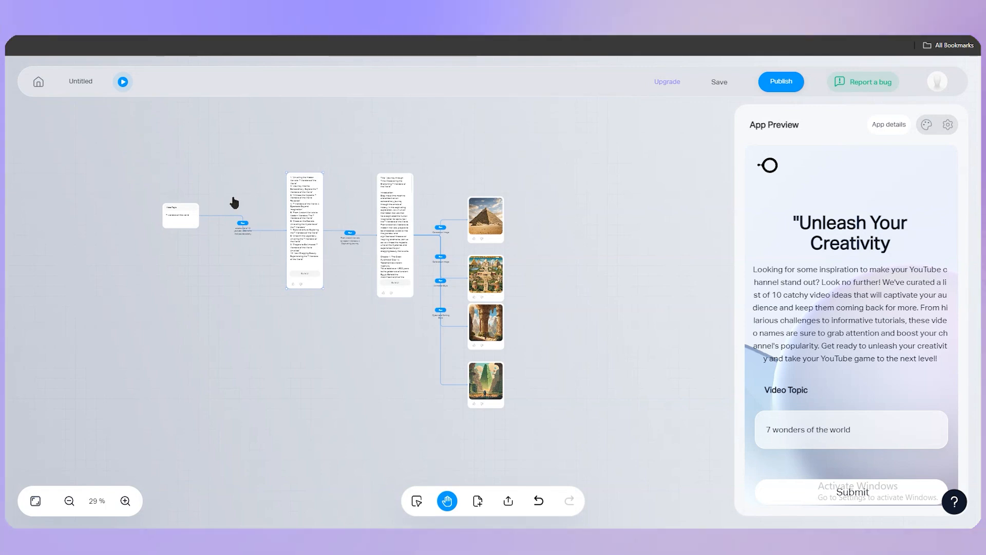
click(781, 82)
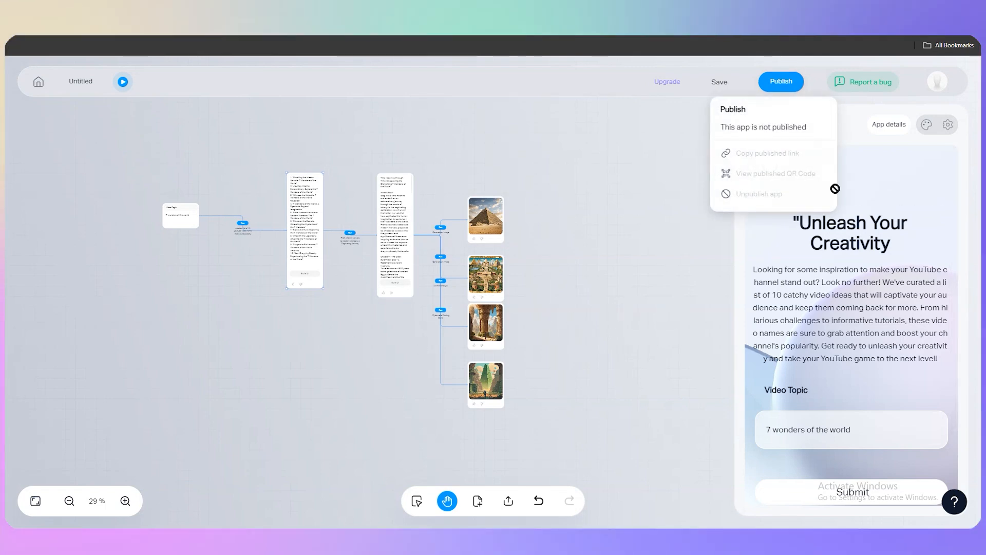
Step: Look through the App Preview and submit the Video Topic "7 wonders of the world" to run the app
scroll(891, 348, down, 2)
mouse_move(859, 379)
scroll(868, 378, up, 2)
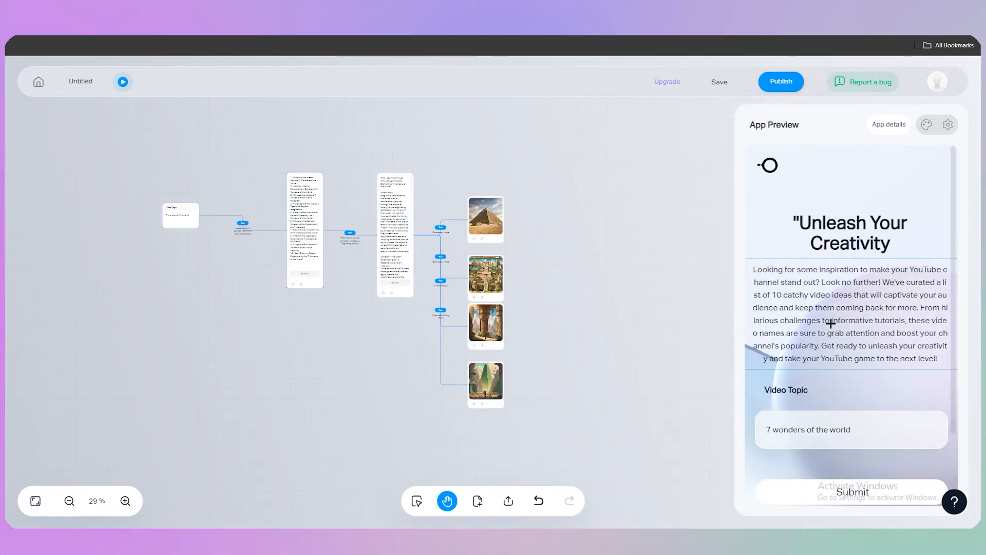
scroll(802, 354, down, 2)
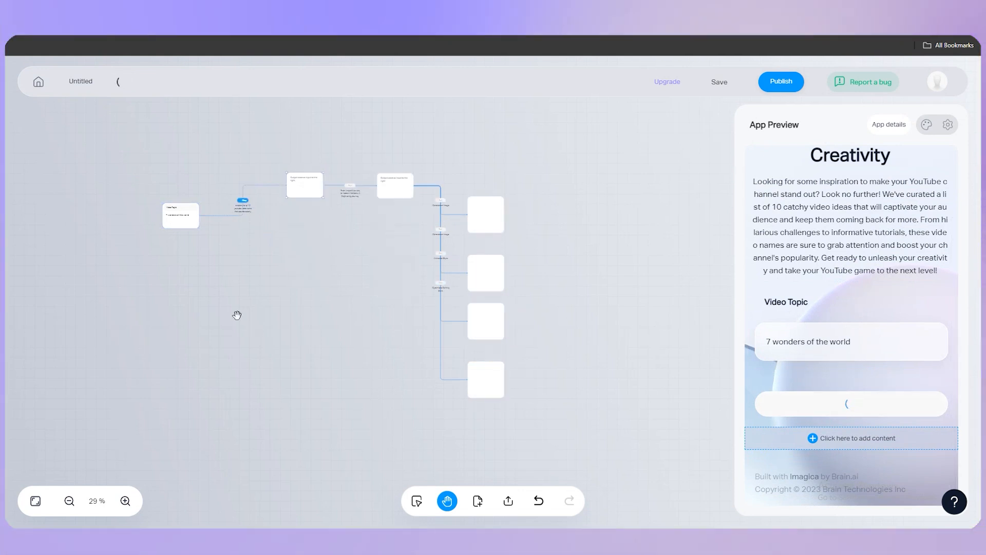
Step: Follow the run on the canvas from the video name list through the story node to the image nodes
scroll(349, 288, up, 4)
drag(352, 286, 367, 362)
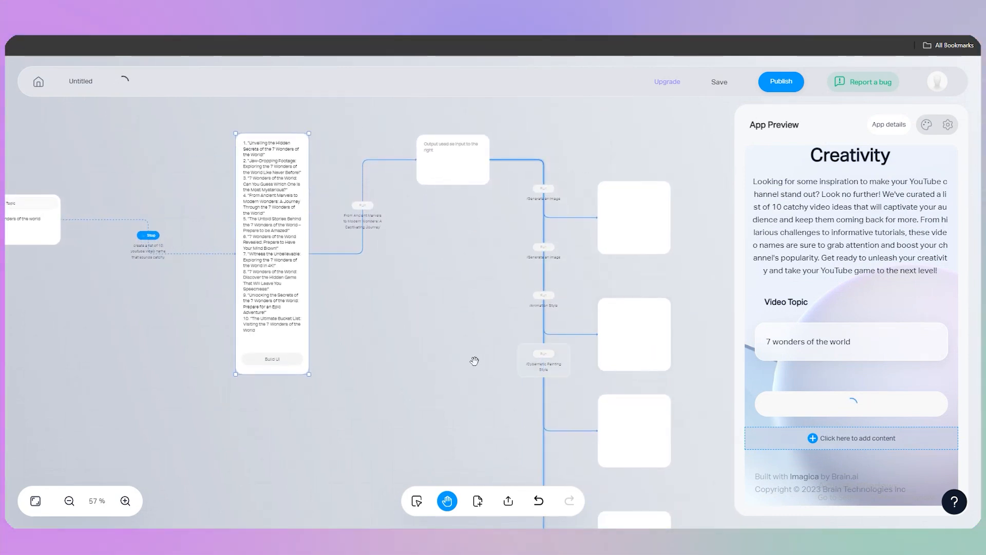
drag(474, 359, 353, 354)
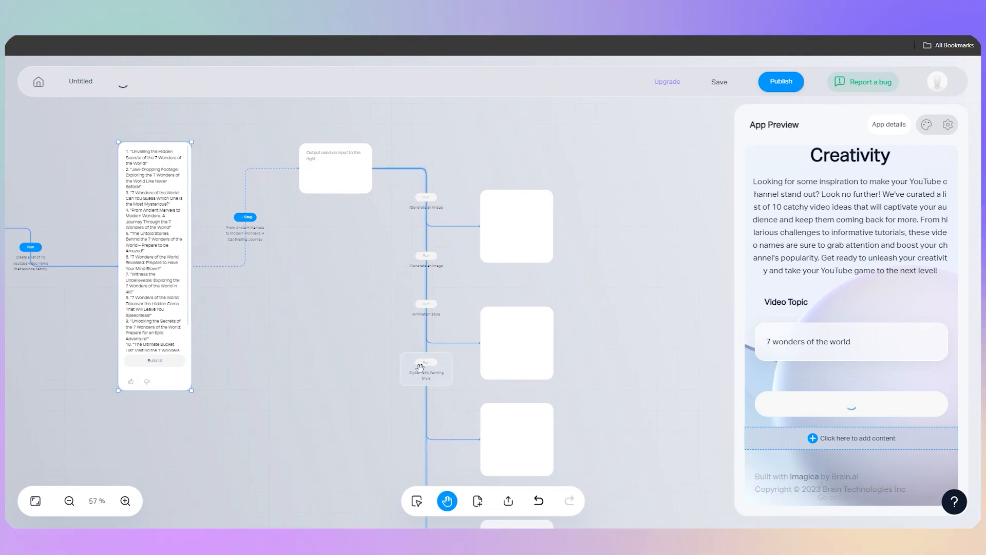
drag(233, 281, 297, 275)
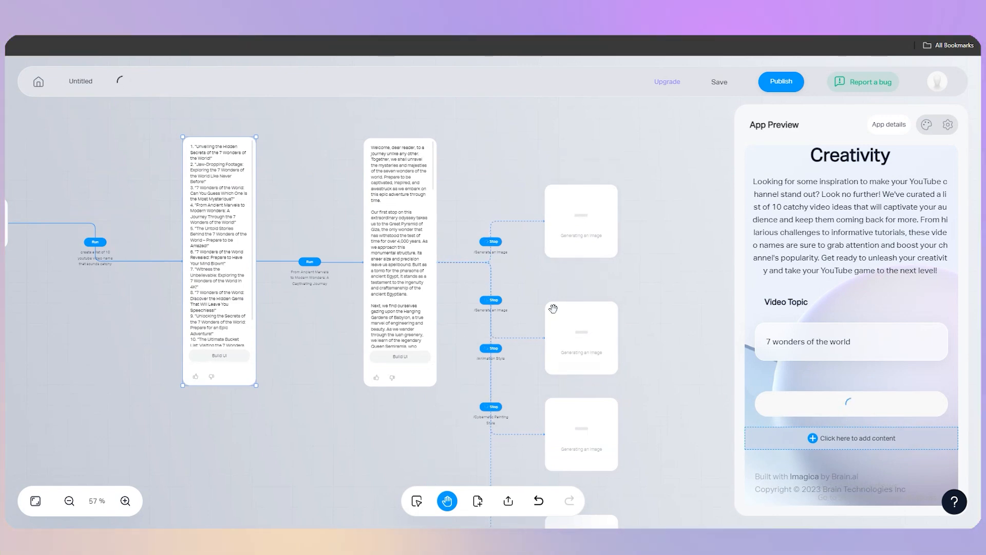
drag(498, 354, 557, 371)
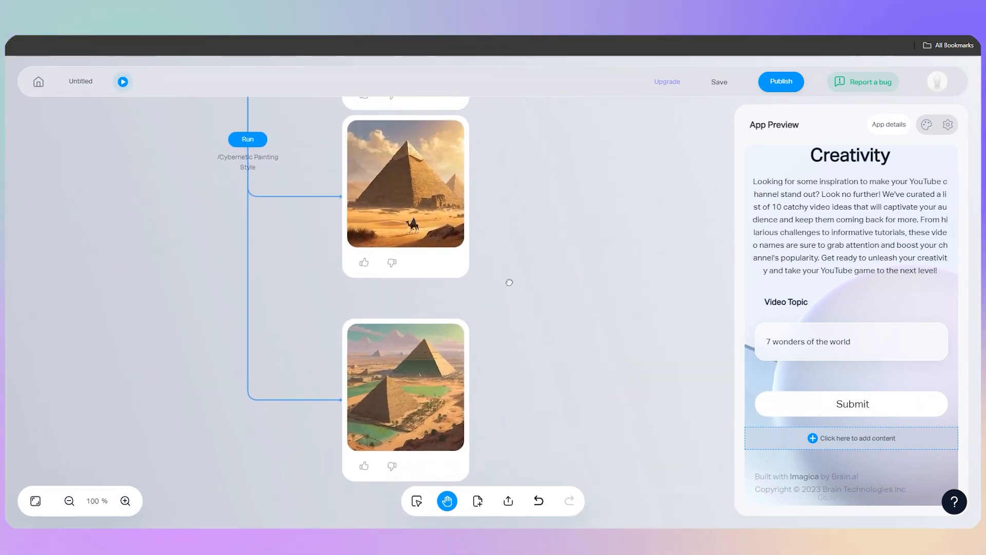
drag(564, 288, 574, 398)
drag(561, 216, 568, 360)
drag(561, 291, 601, 369)
Step: Look over the complete node workflow with its new images and the App Preview's heading and description
scroll(612, 299, down, 2)
scroll(612, 299, down, 2)
drag(640, 317, 695, 243)
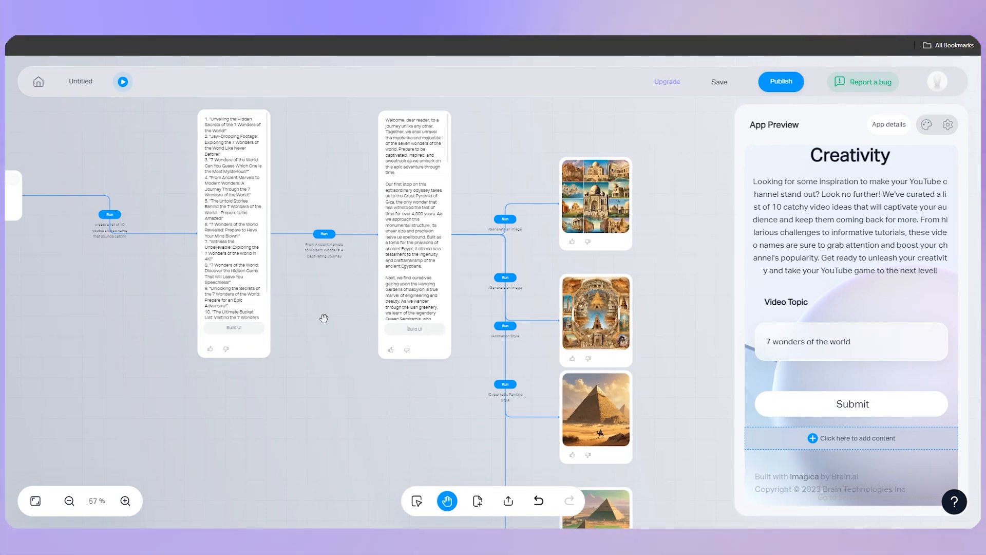
scroll(324, 312, down, 2)
scroll(288, 330, down, 2)
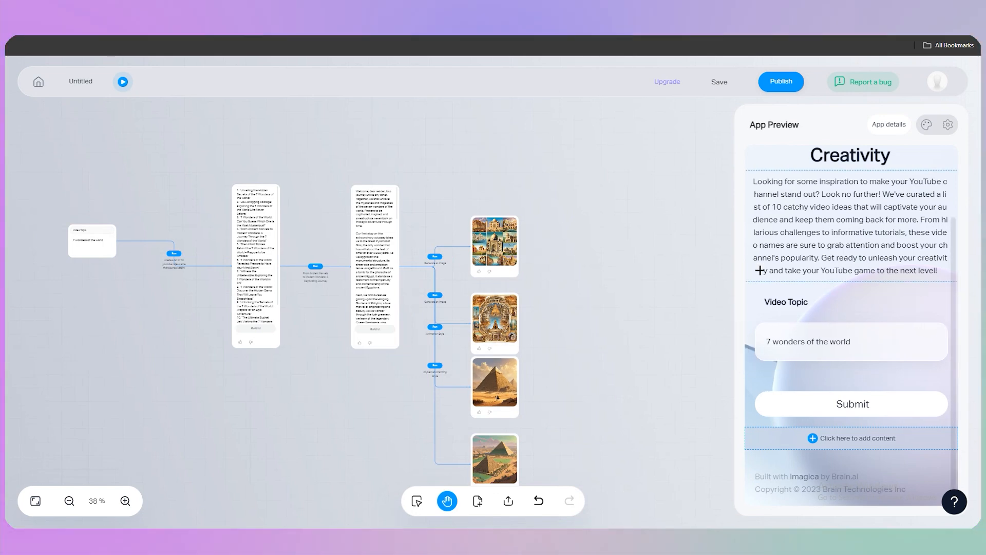
scroll(631, 310, up, 1)
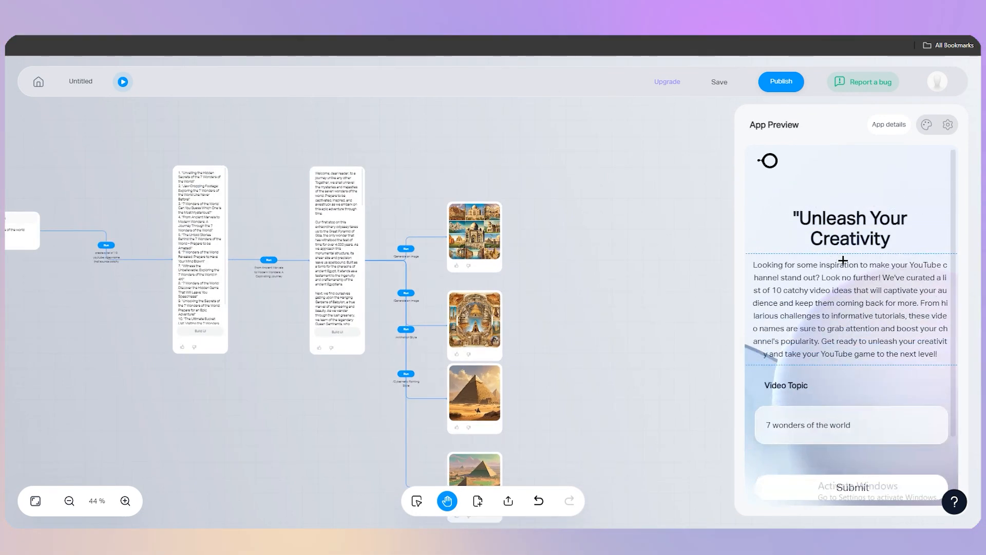
Step: Delete the description paragraph below the "Unleash Your Creativity" heading in the App Preview and dismiss the input placeholder above Video Topic
double_click(844, 332)
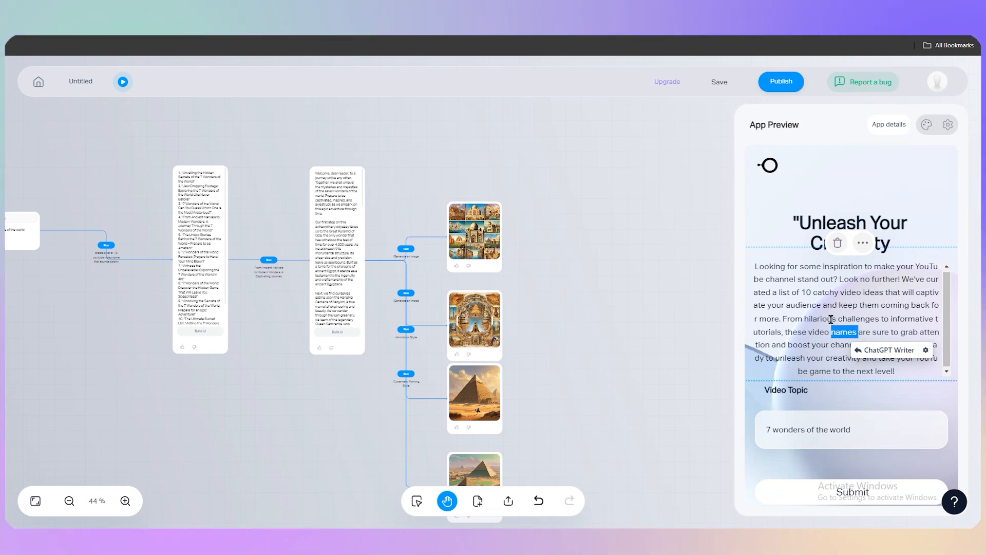
triple_click(830, 319)
key(BackSpace)
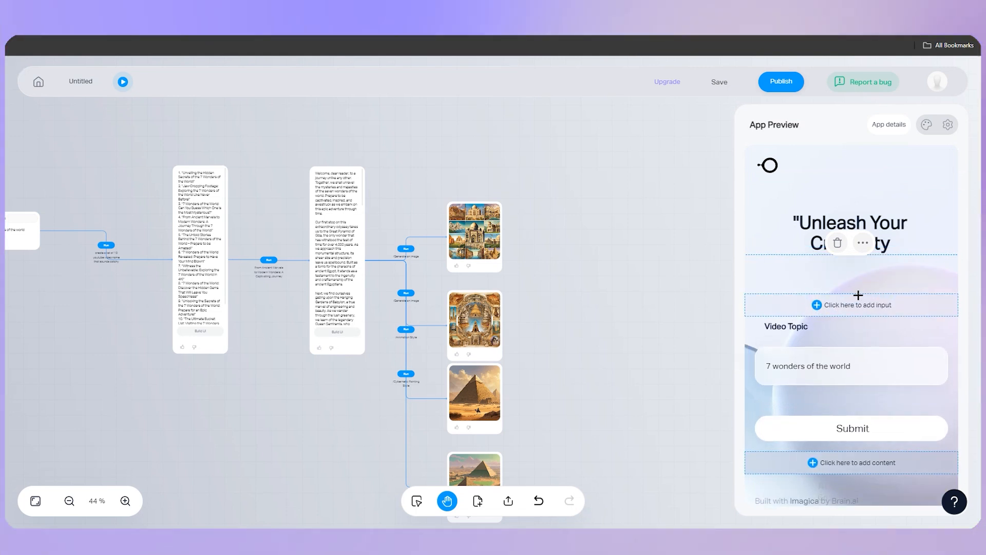
key(ctrl+z)
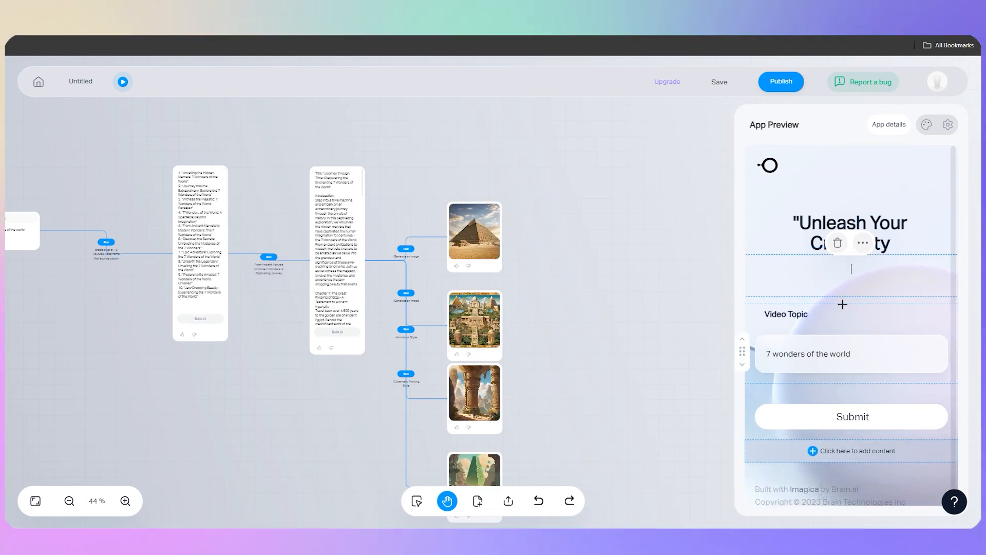
mouse_move(822, 309)
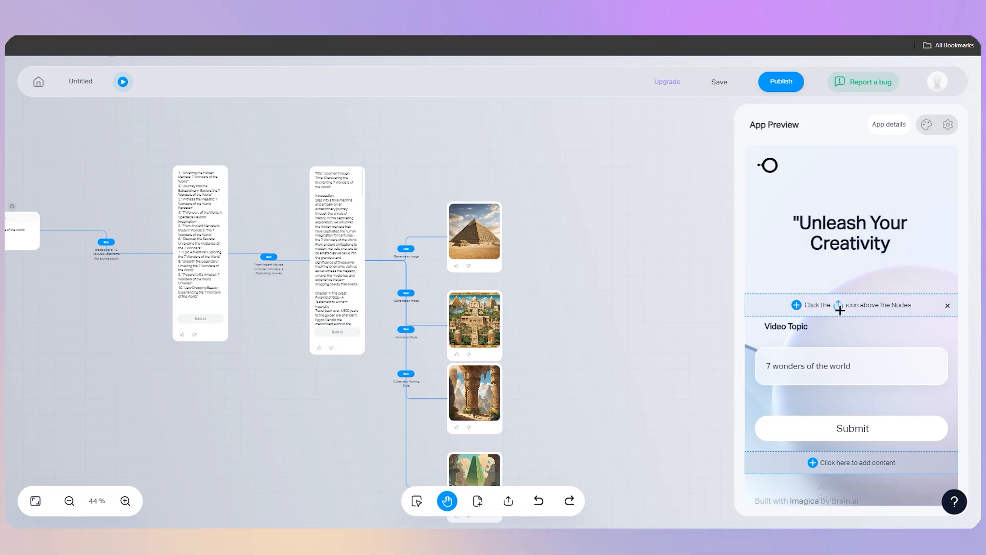
click(947, 307)
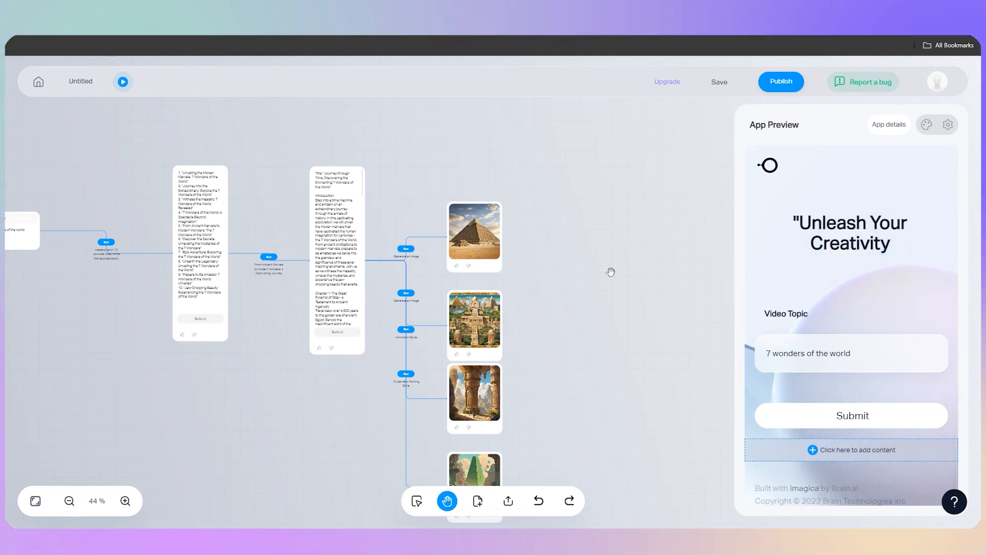
scroll(798, 461, down, 1)
scroll(840, 315, up, 1)
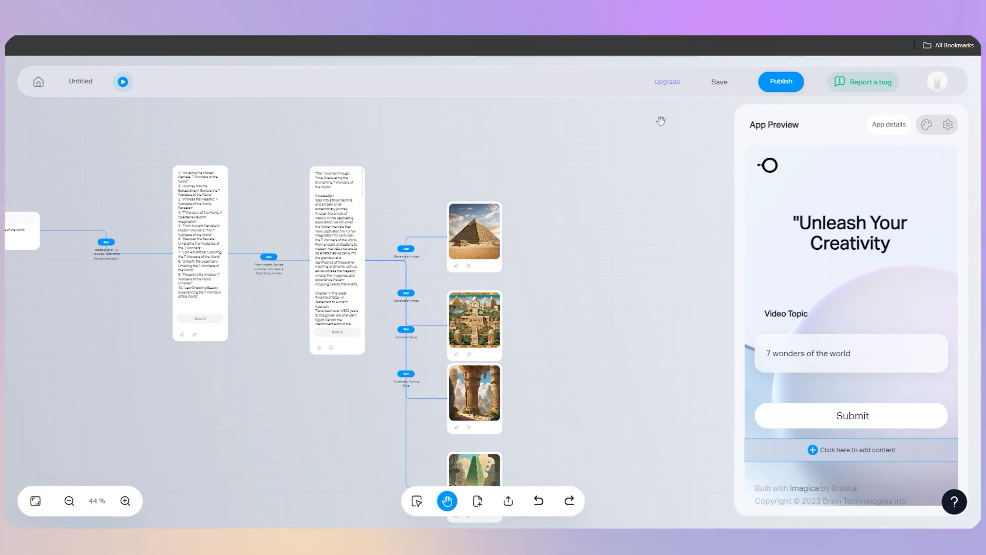
Step: Open the upgrade plans and compare the prices and features of the Starter, Pro and Business plans
click(668, 82)
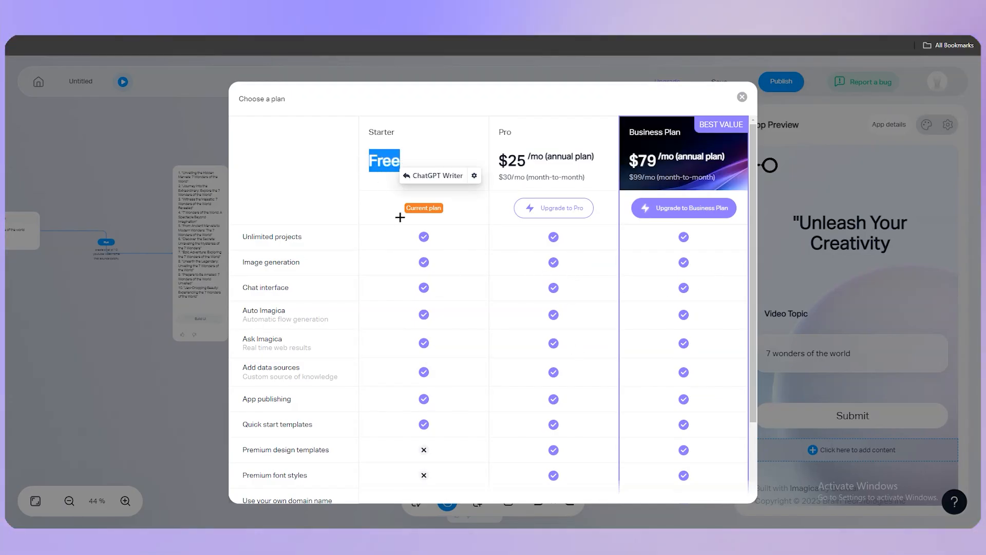
click(339, 204)
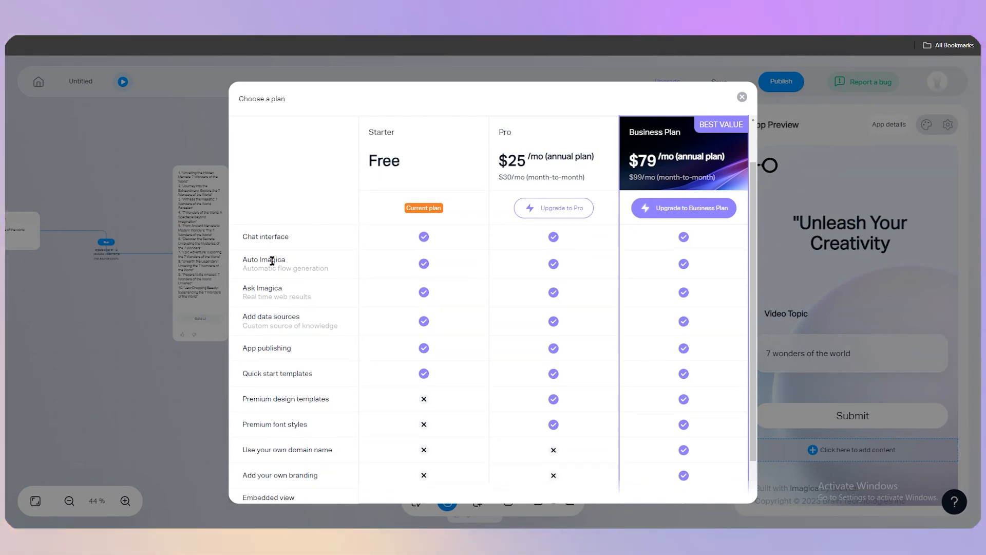
scroll(310, 308, down, 1)
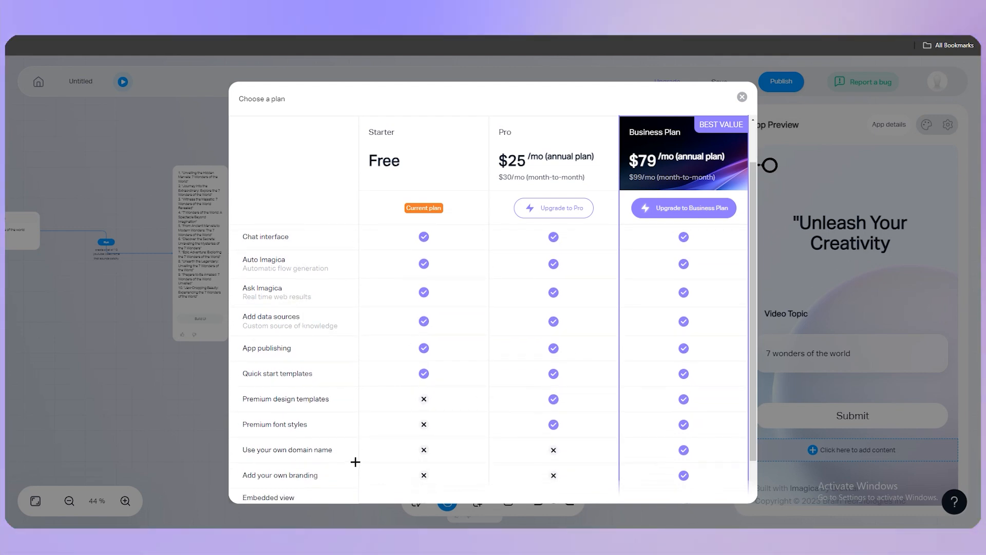
scroll(326, 420, down, 1)
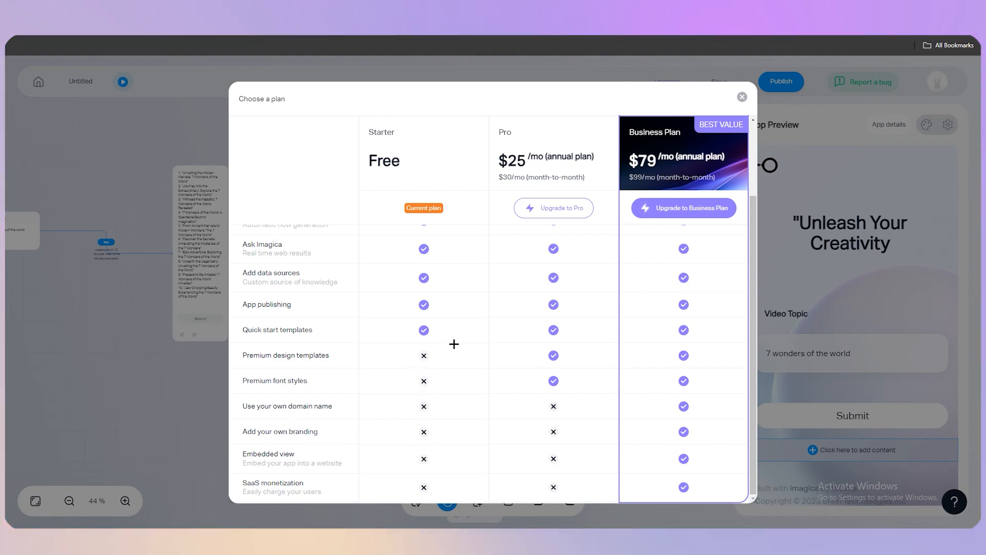
scroll(478, 408, up, 2)
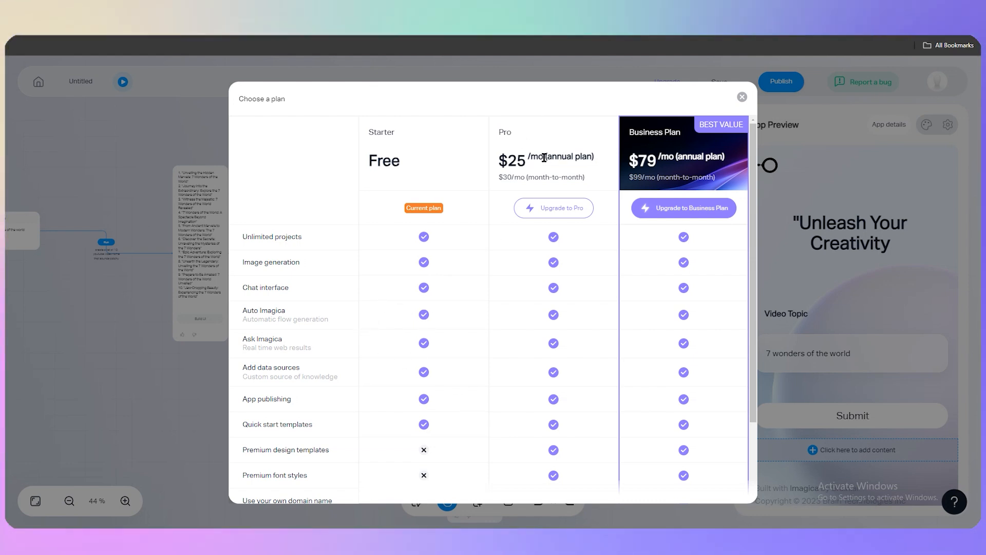
scroll(563, 370, down, 3)
scroll(560, 304, up, 3)
scroll(528, 403, down, 2)
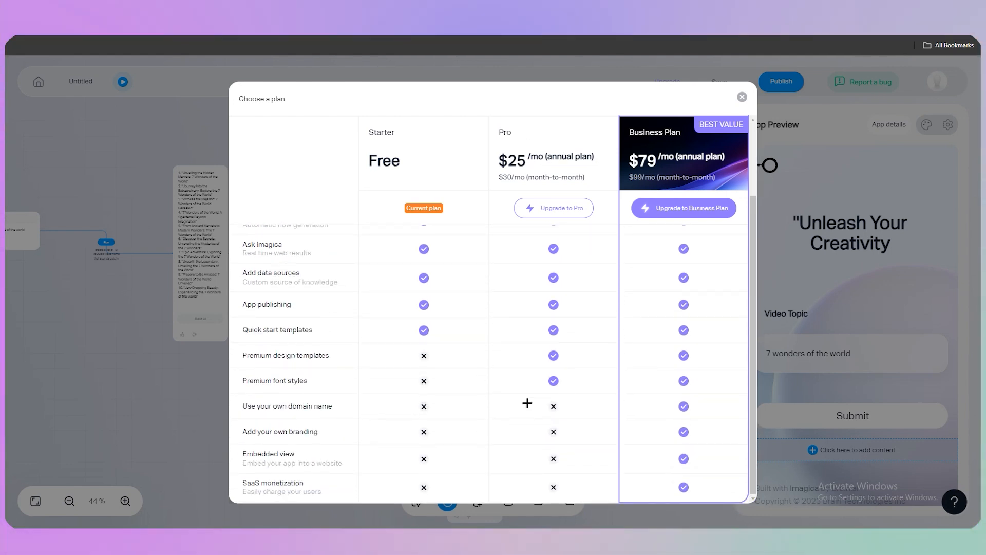